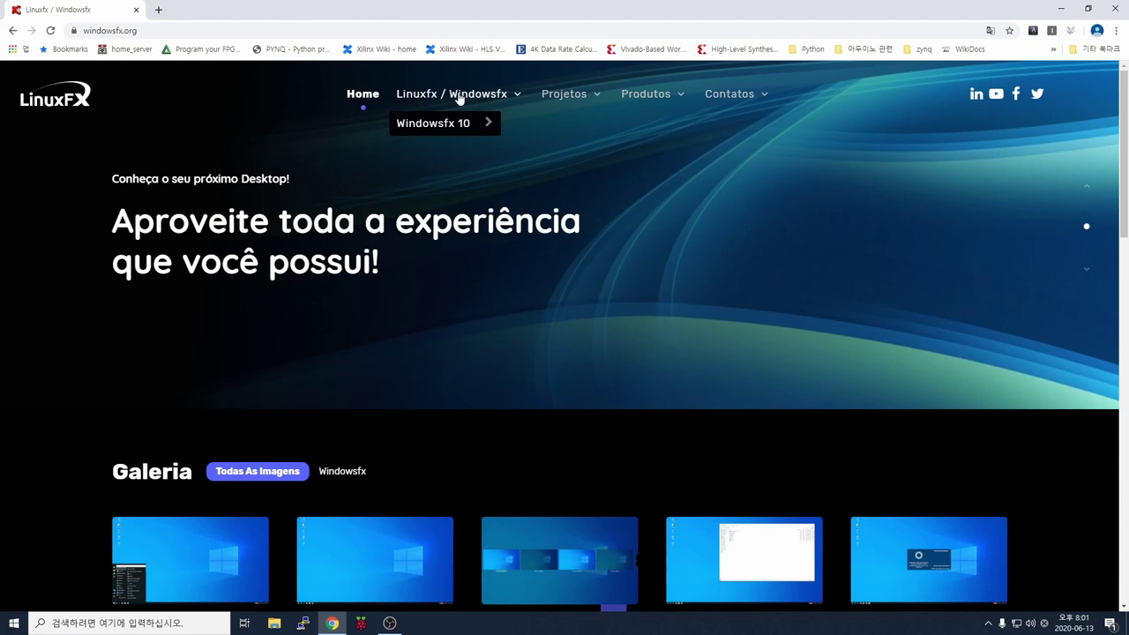
# - Go to the Windowsfx 10 ARM Raspberry Pi page and start the image download from SourceForge
pyautogui.moveTo(467, 123)
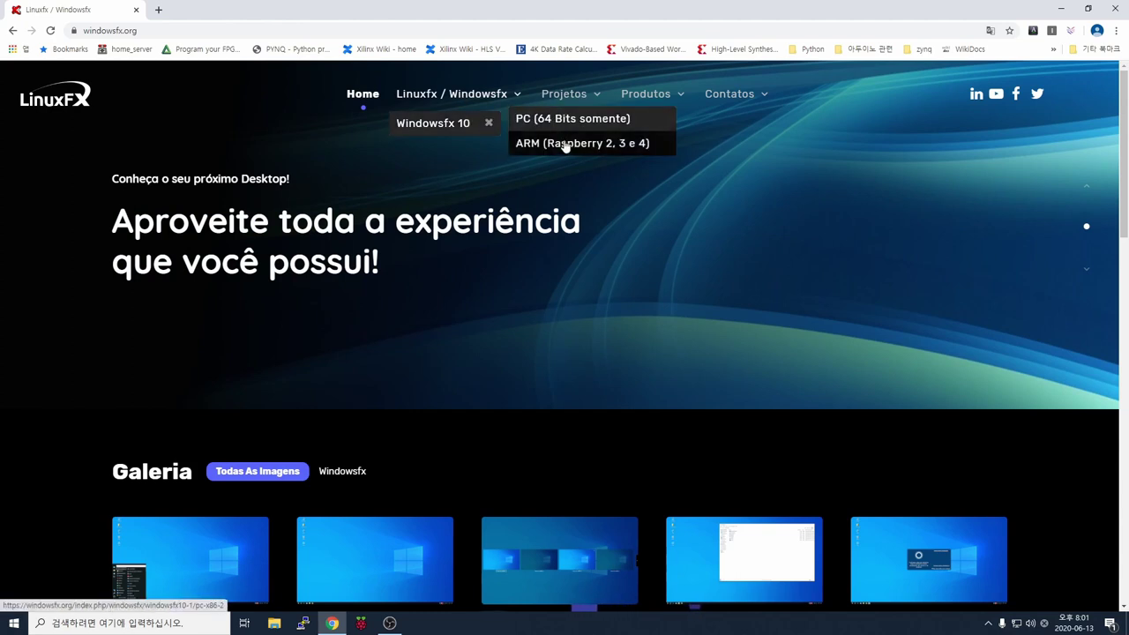
pyautogui.click(631, 150)
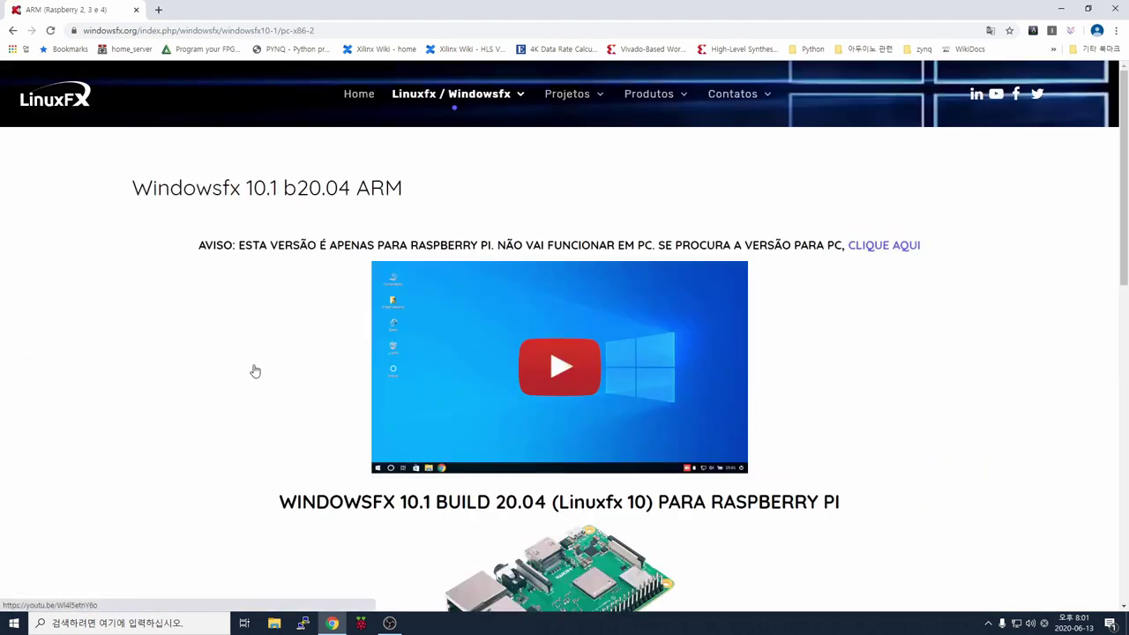
pyautogui.scroll(-1, 309, 335)
pyautogui.scroll(-7, 313, 337)
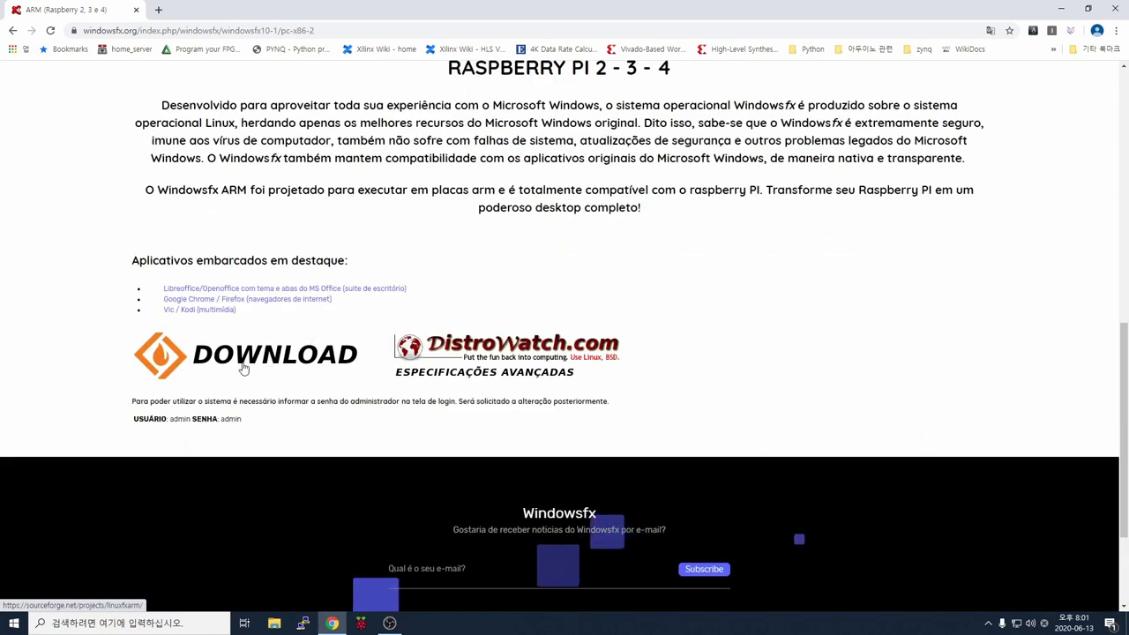
pyautogui.click(244, 369)
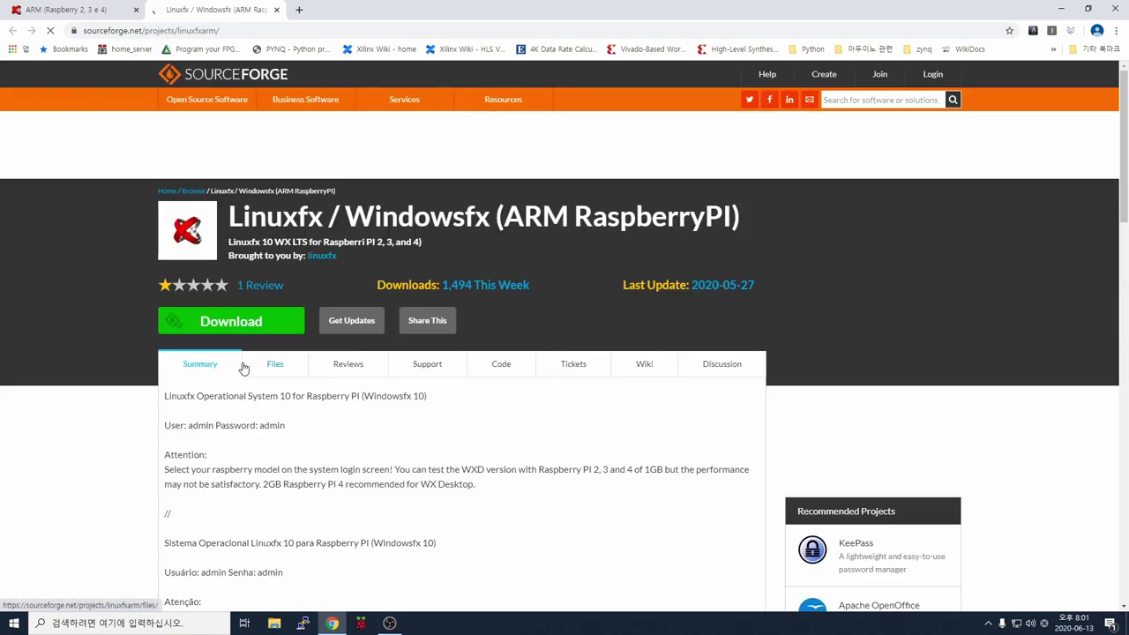
pyautogui.scroll(-1, 256, 335)
pyautogui.click(273, 297)
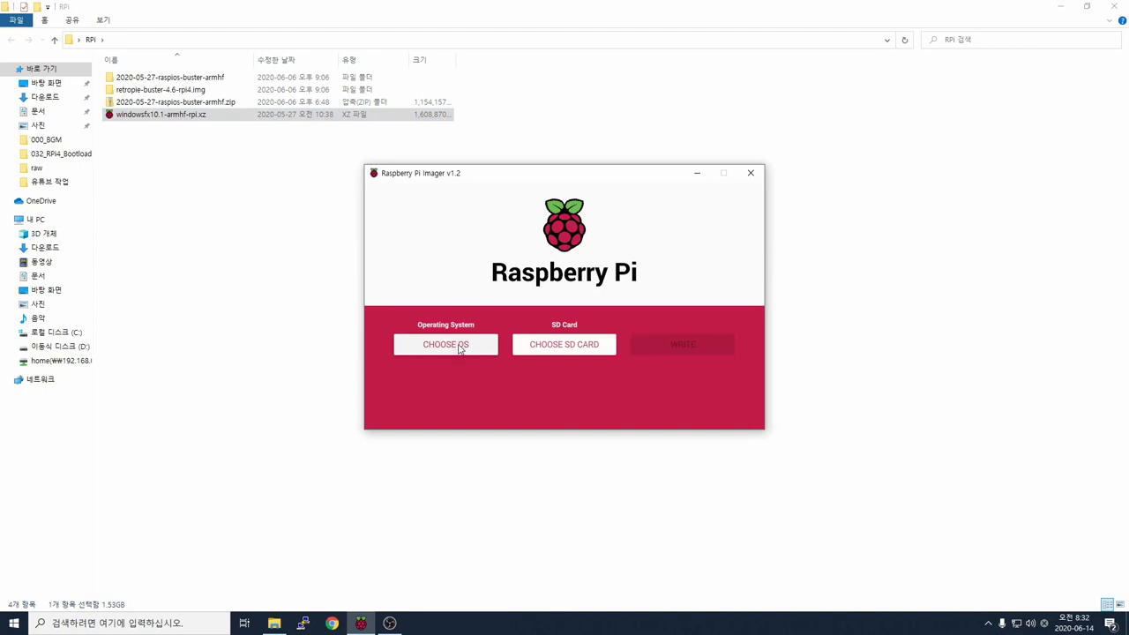
# - Load the custom image windowsfx10.1-armhf-rpi.xz in Raspberry Pi Imager
pyautogui.click(461, 346)
pyautogui.scroll(-1, 519, 342)
pyautogui.scroll(-2, 519, 342)
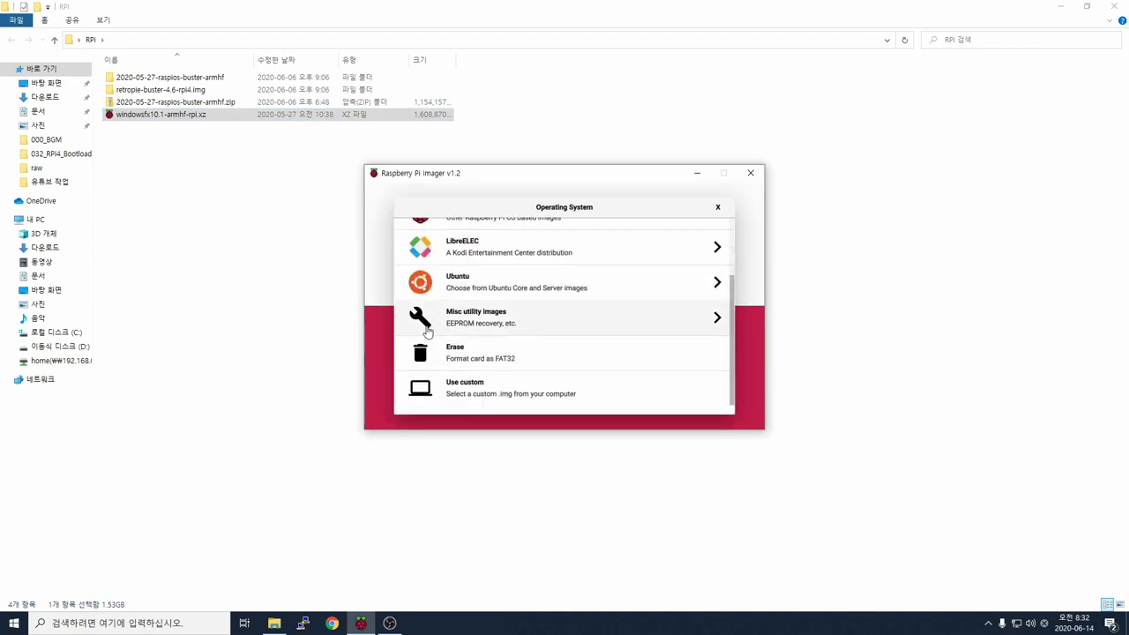
pyautogui.click(491, 396)
pyautogui.click(487, 268)
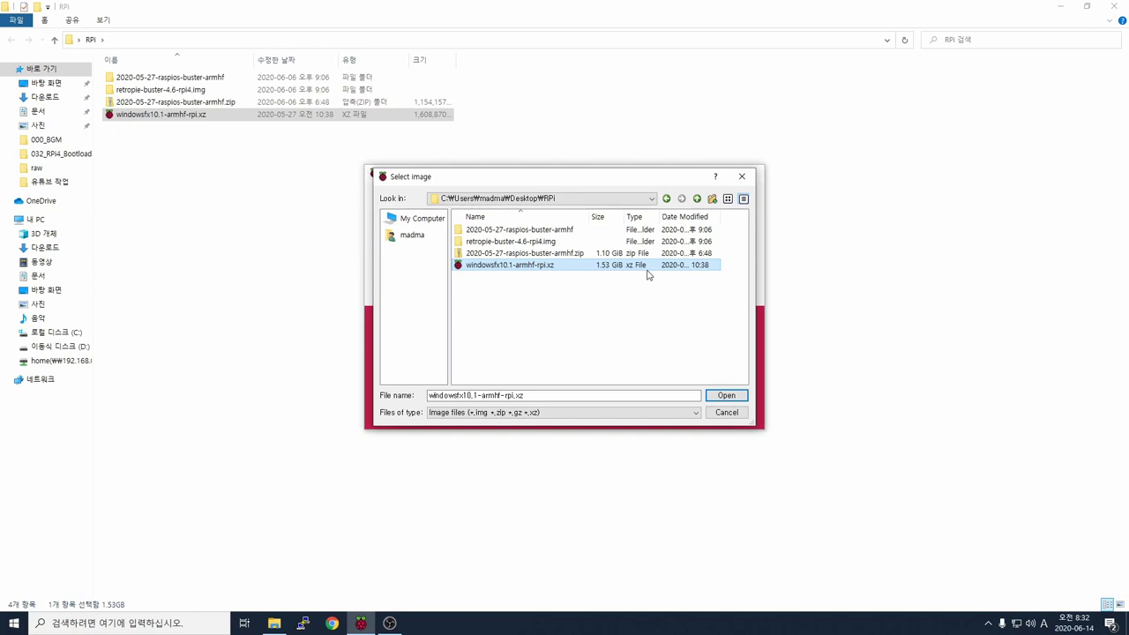
pyautogui.doubleClick(578, 269)
# - Write the image to the 31.9 GB USB mass storage device and dismiss the success message
pyautogui.click(621, 358)
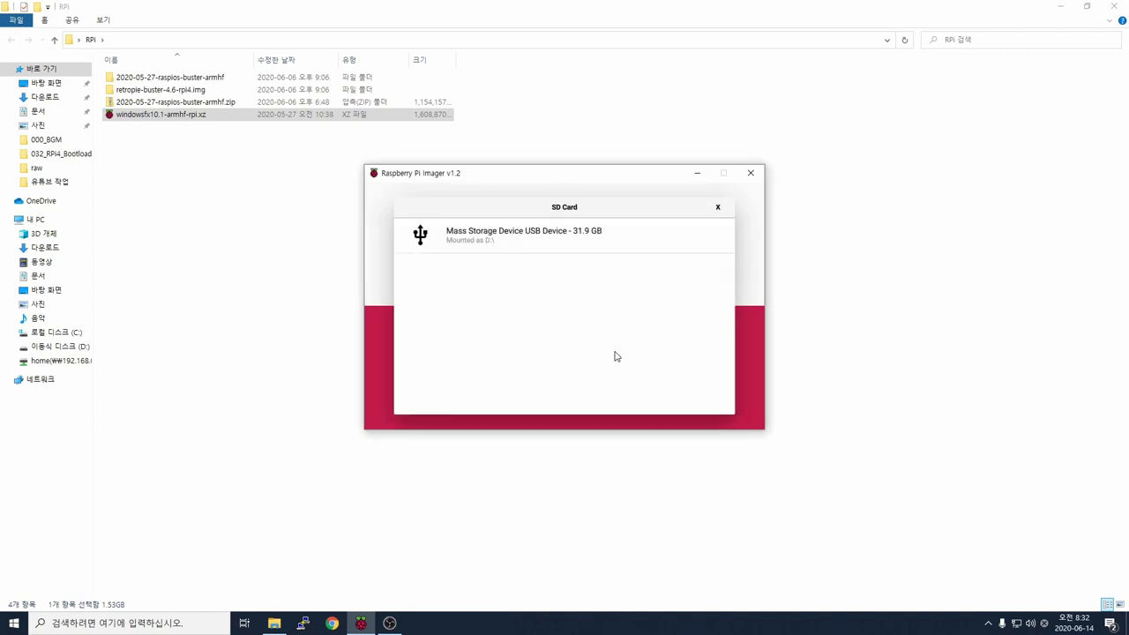
pyautogui.click(549, 245)
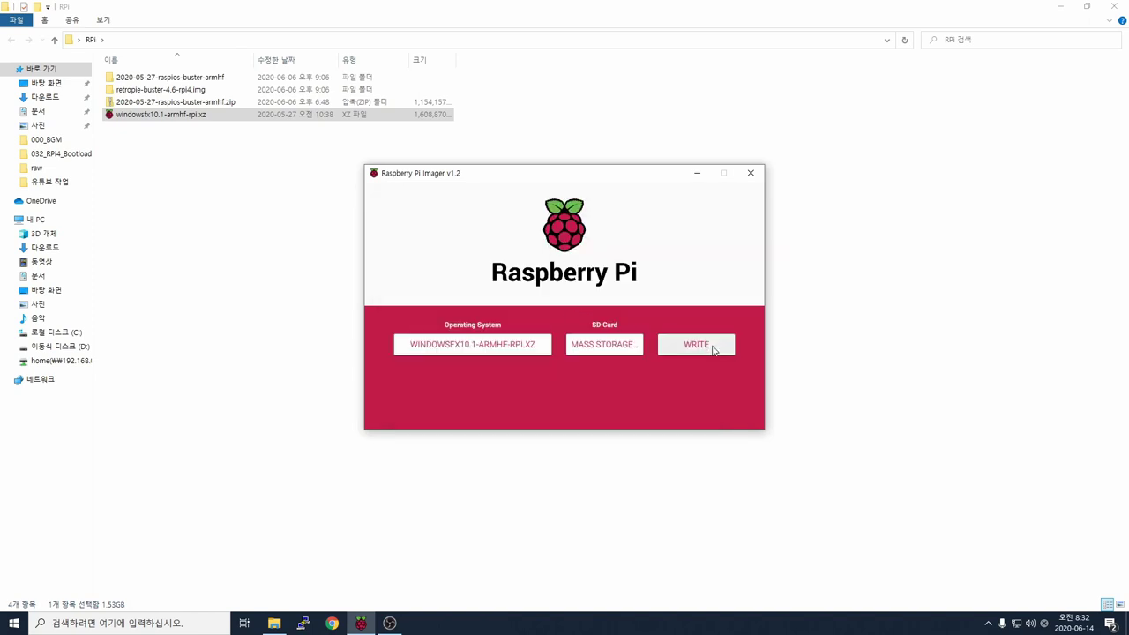
pyautogui.click(713, 349)
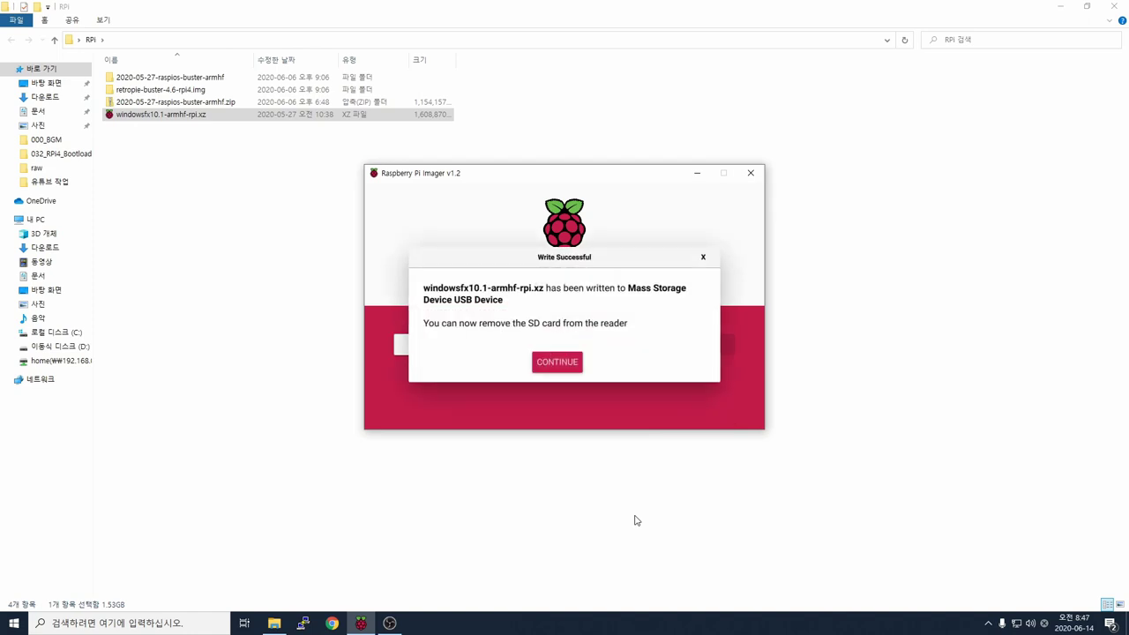
pyautogui.click(558, 361)
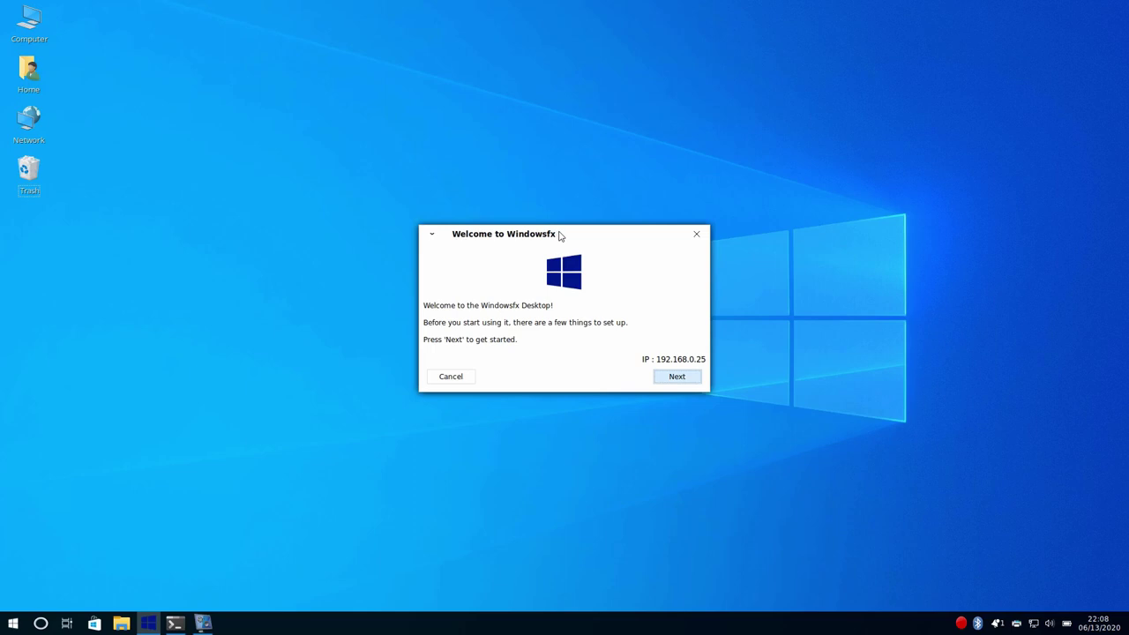
# - In a new terminal, list the home folders with ls and run sudo apt update
pyautogui.hotkey('ctrl', 'alt', 't')
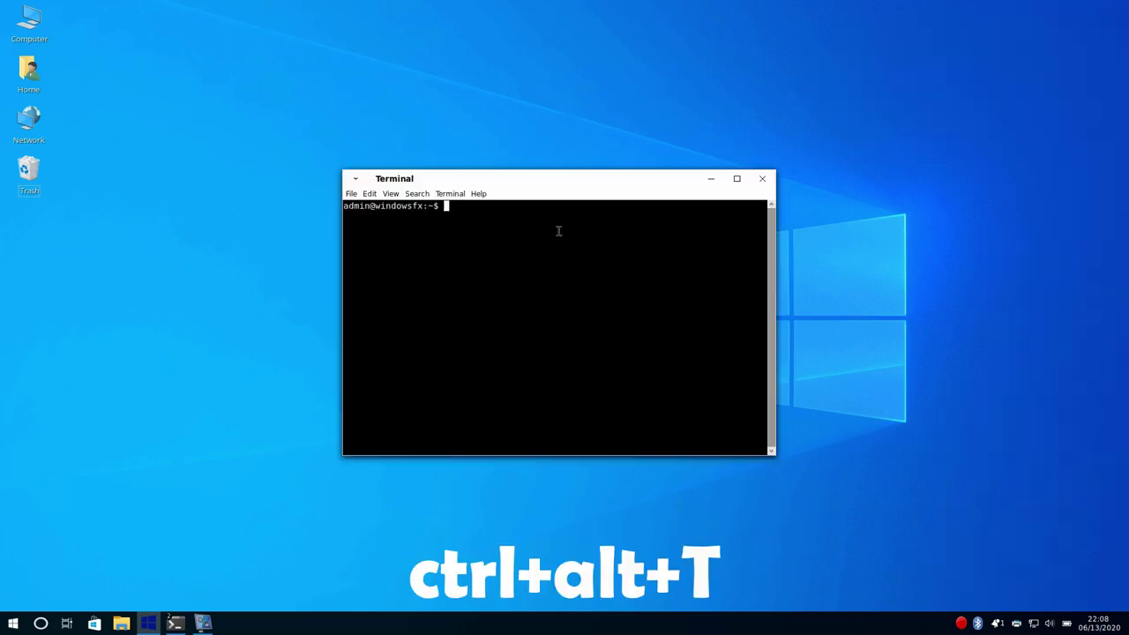
pyautogui.write('ls')
pyautogui.press('Return')
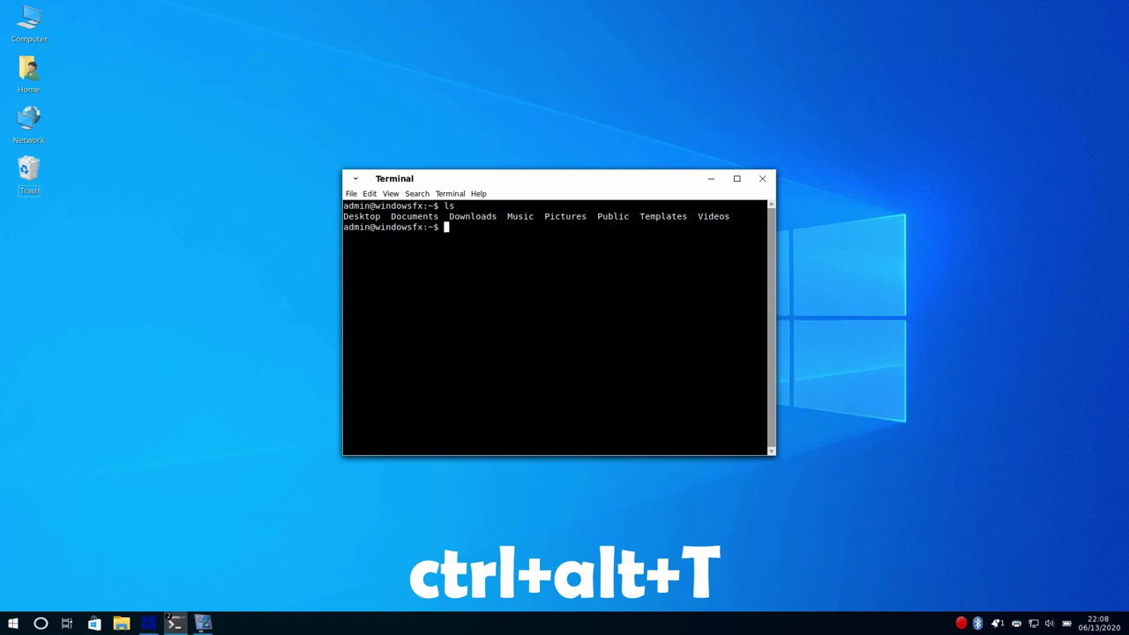
pyautogui.write('sudo apt update')
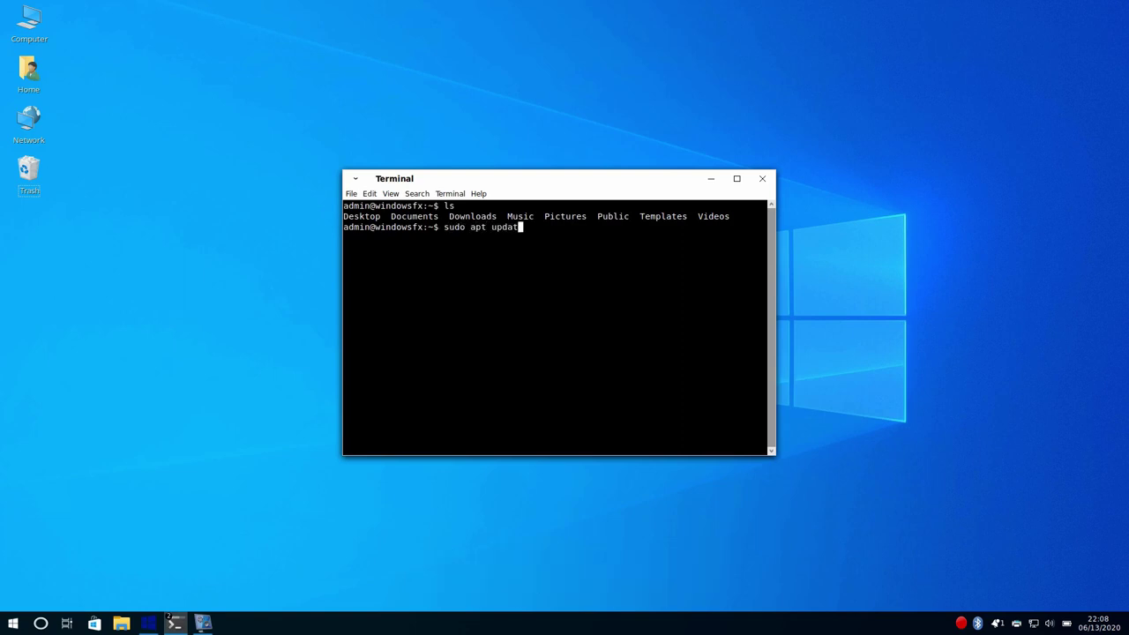
pyautogui.press('Return')
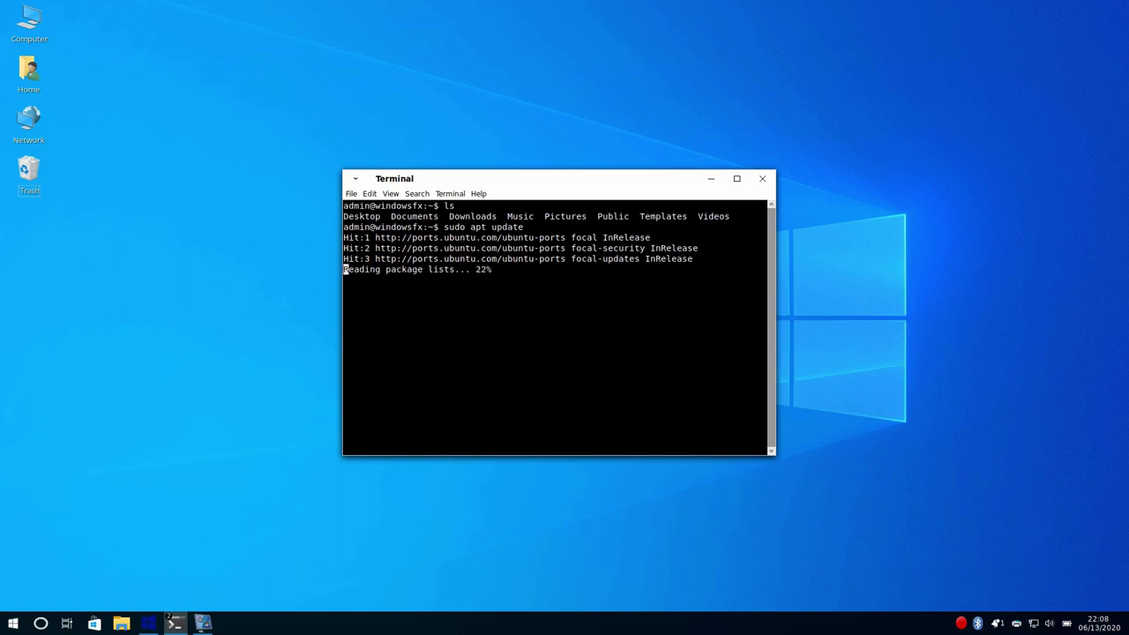
# - Discard the partial 'sudo apt upgr' command and exit the terminal
pyautogui.write('sudo apt')
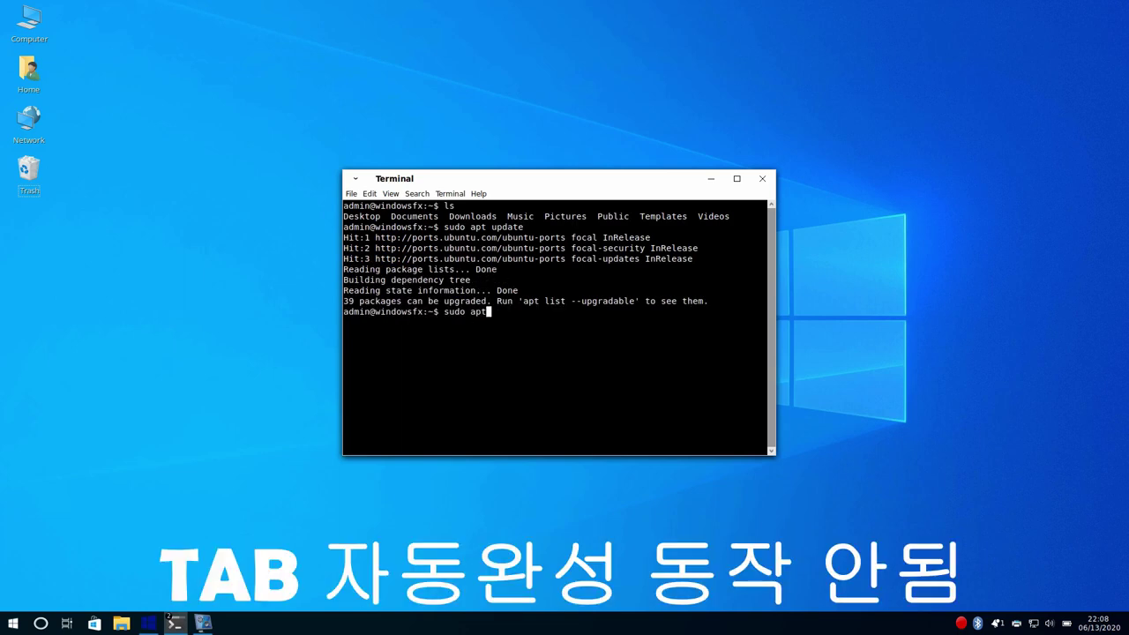
pyautogui.write(' upgr')
pyautogui.press('BackSpace')
pyautogui.press('BackSpace')
pyautogui.press('BackSpace')
pyautogui.press('BackSpace')
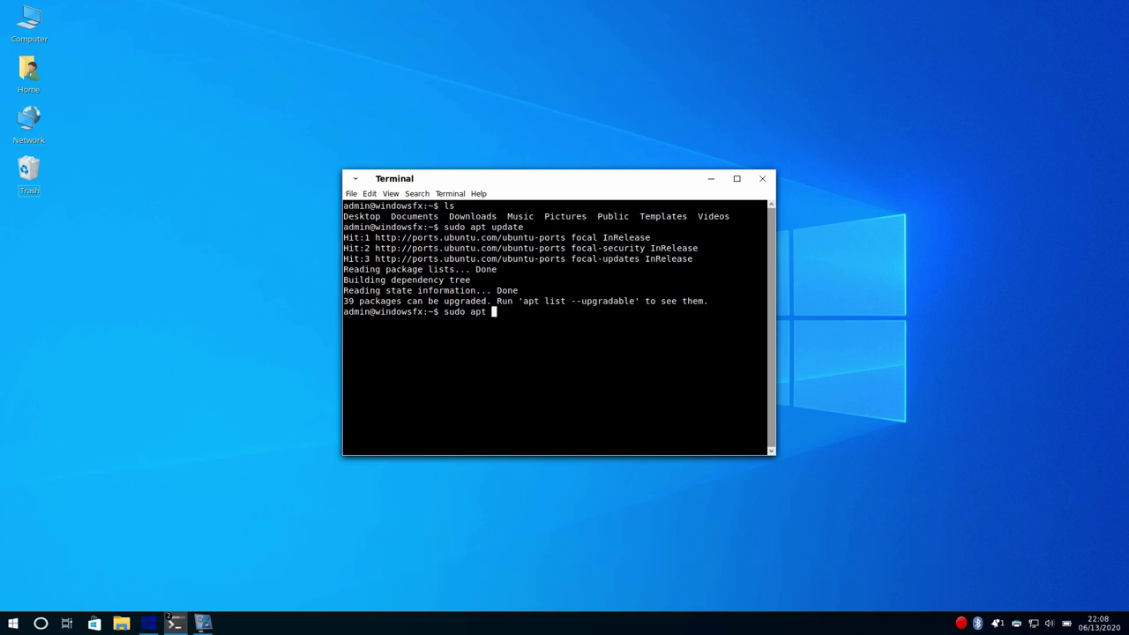
pyautogui.press('BackSpace')
pyautogui.press('BackSpace')
pyautogui.press('BackSpace')
pyautogui.press('BackSpace')
pyautogui.press('BackSpace')
pyautogui.press('BackSpace')
pyautogui.press('BackSpace')
pyautogui.press('BackSpace')
pyautogui.press('BackSpace')
pyautogui.write('exit')
pyautogui.press('Return')
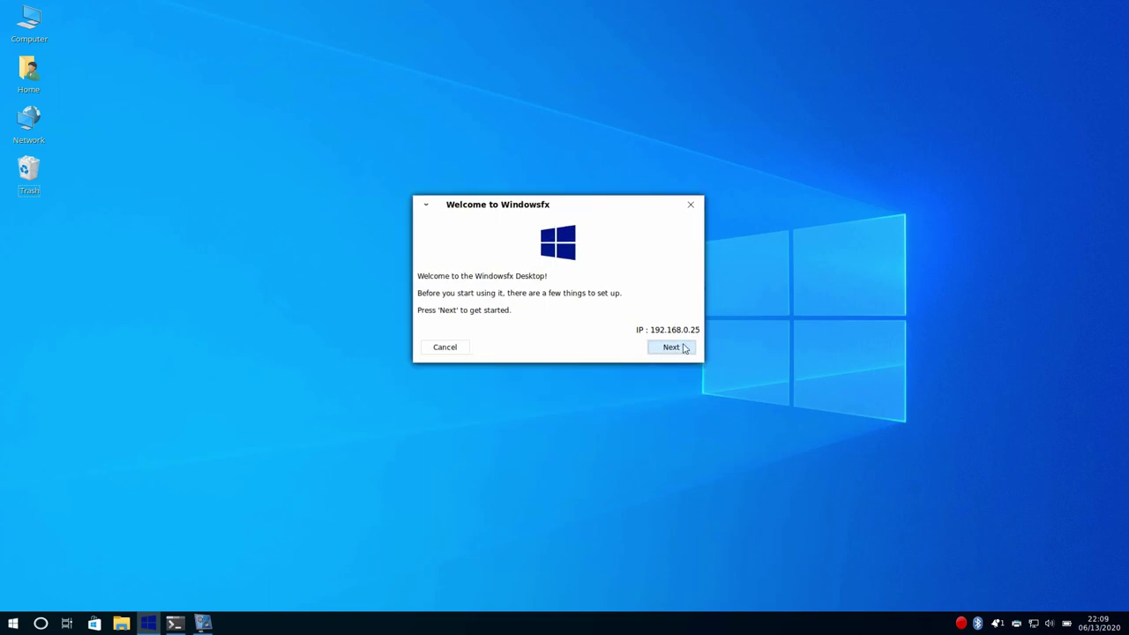
# - Set the country to South Korea, keep English language, and toggle the US keyboard option
pyautogui.click(677, 346)
pyautogui.click(543, 269)
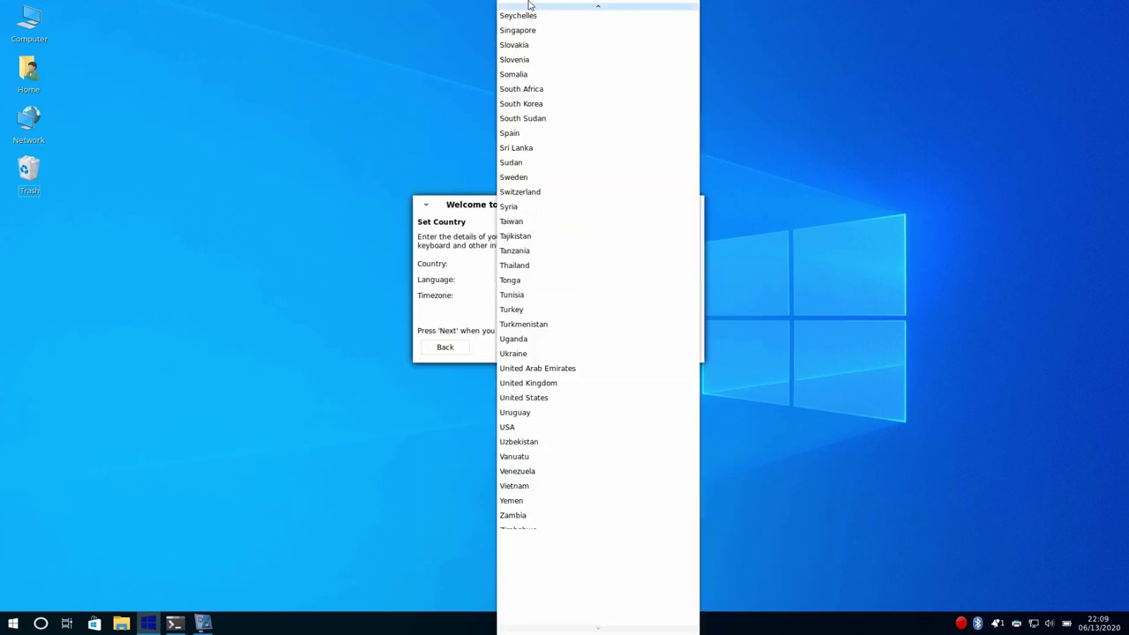
pyautogui.click(532, 273)
pyautogui.click(536, 314)
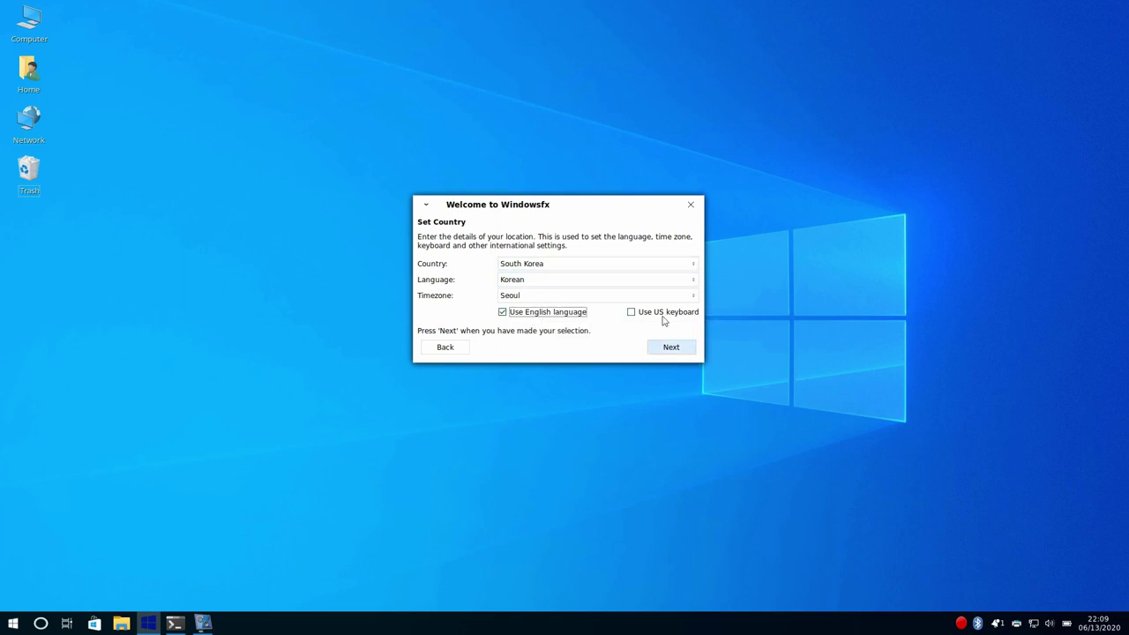
pyautogui.click(665, 316)
pyautogui.click(671, 347)
# - Enter and confirm a new admin password
pyautogui.write('windowsfx')
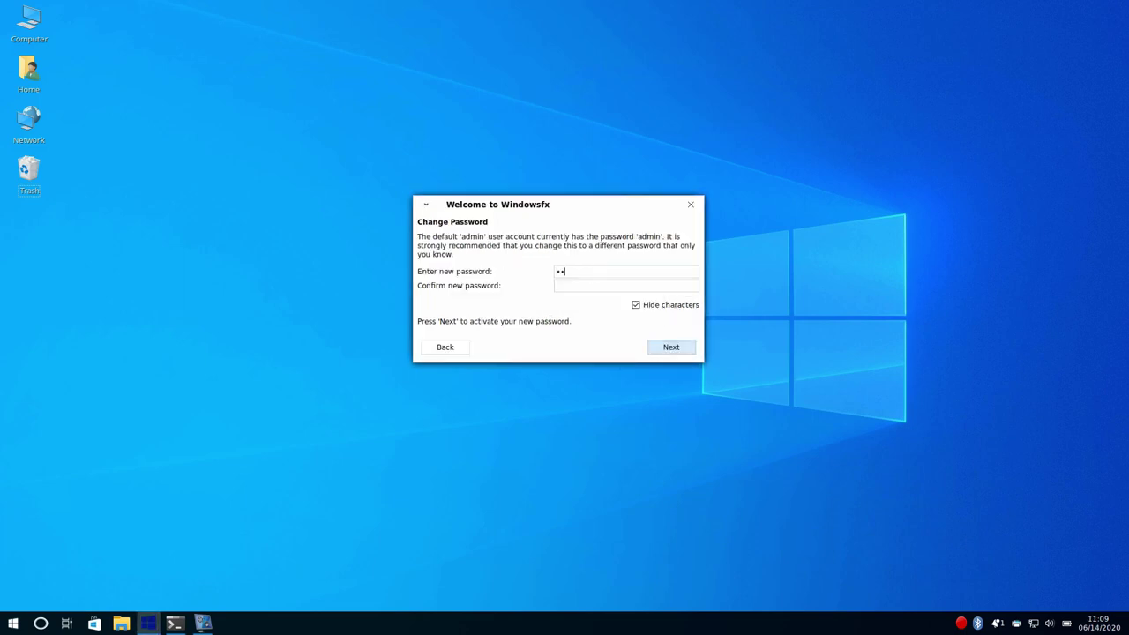
pyautogui.press('Tab')
pyautogui.write('windowsfx')
pyautogui.click(669, 349)
# - Continue past screen and WiFi setup, check for updates, and acknowledge the system is up to date
pyautogui.click(667, 349)
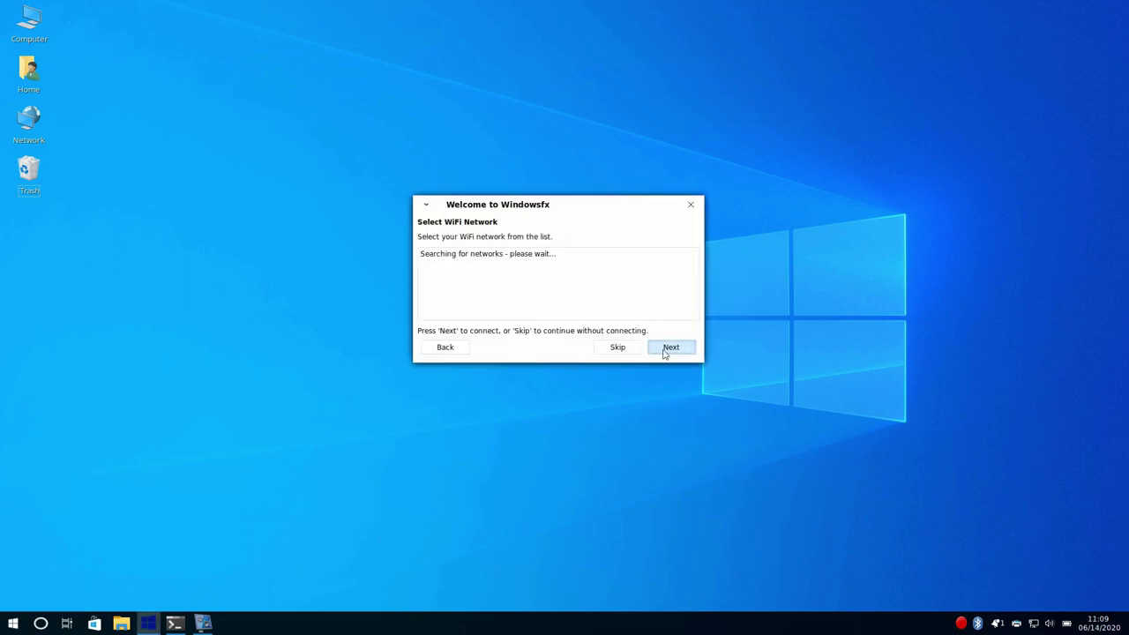
pyautogui.click(671, 348)
pyautogui.click(671, 347)
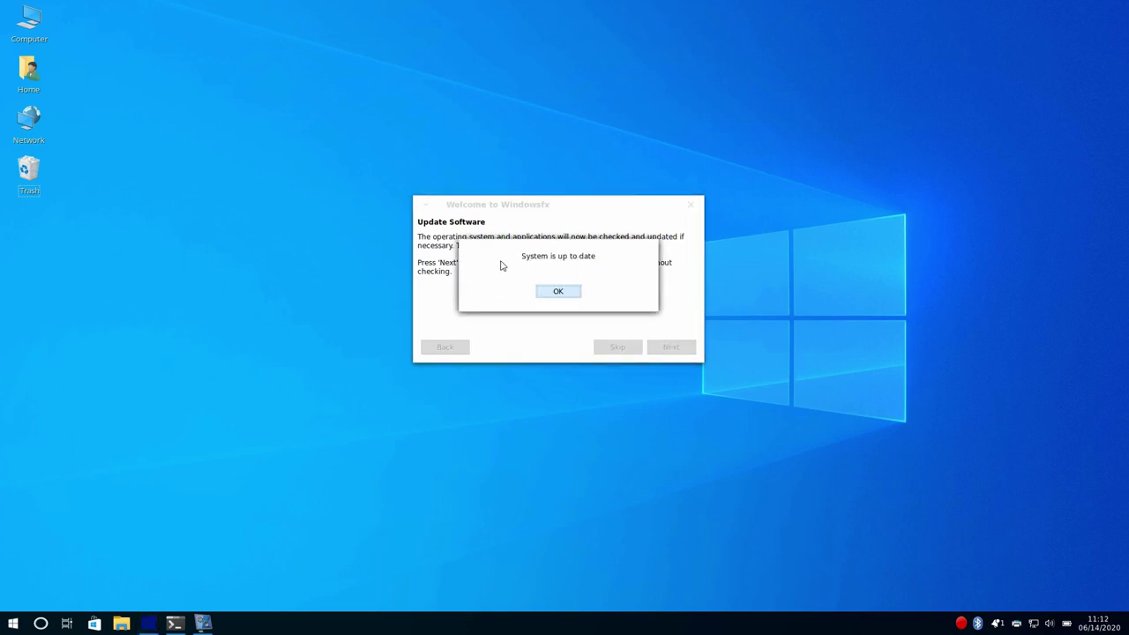
pyautogui.click(558, 292)
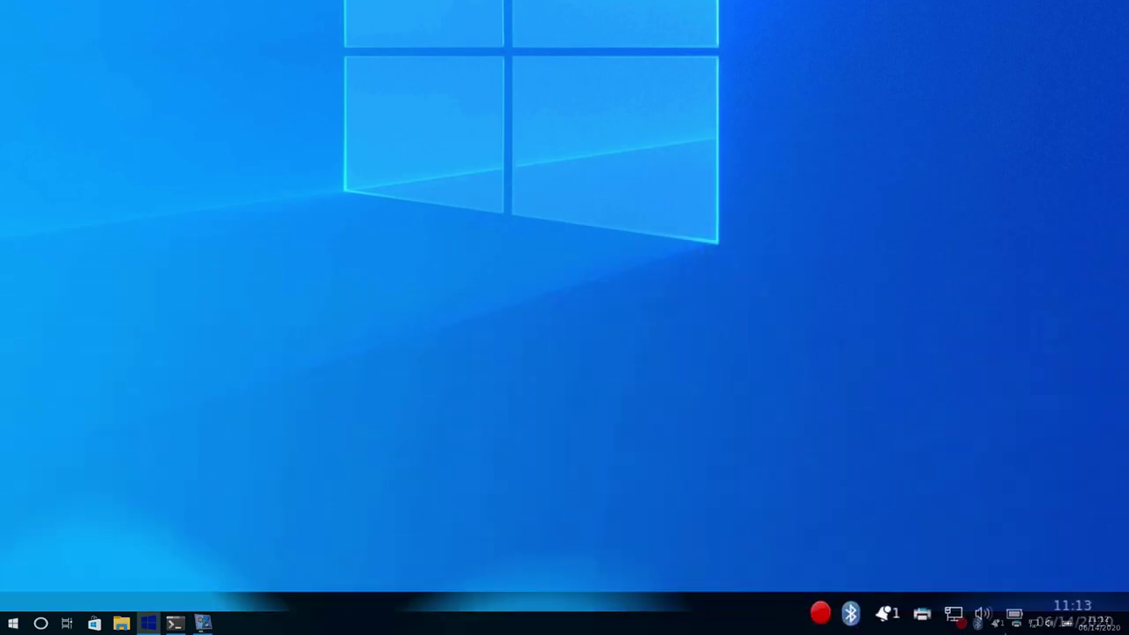
# - Check and close the notifications panel and the volume popup, then bring up the application launcher
pyautogui.click(885, 615)
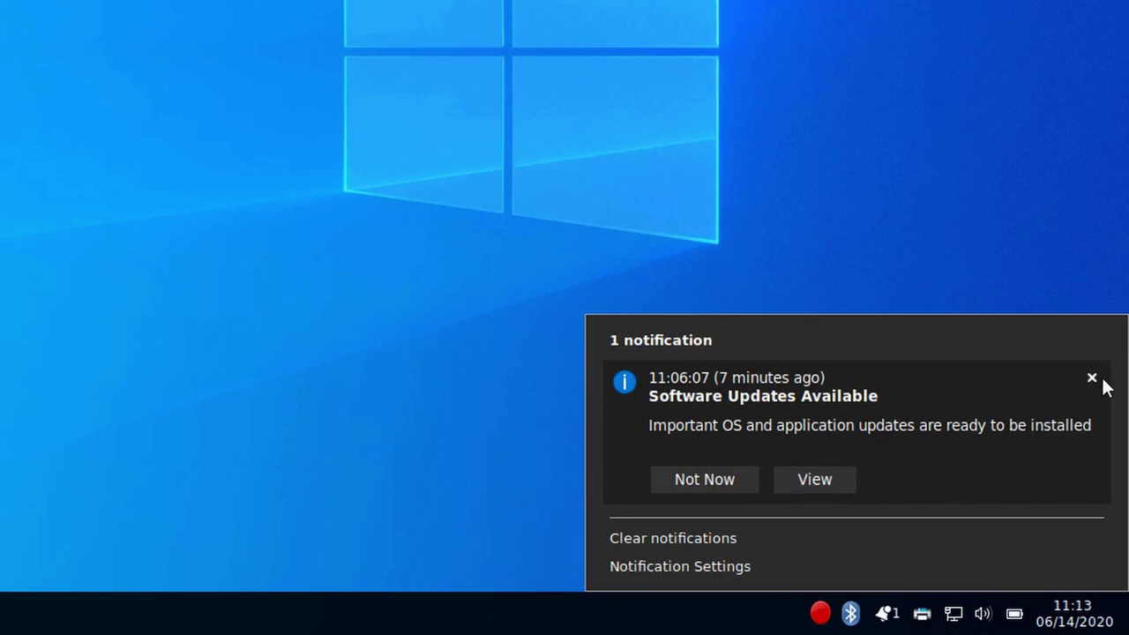
pyautogui.click(868, 190)
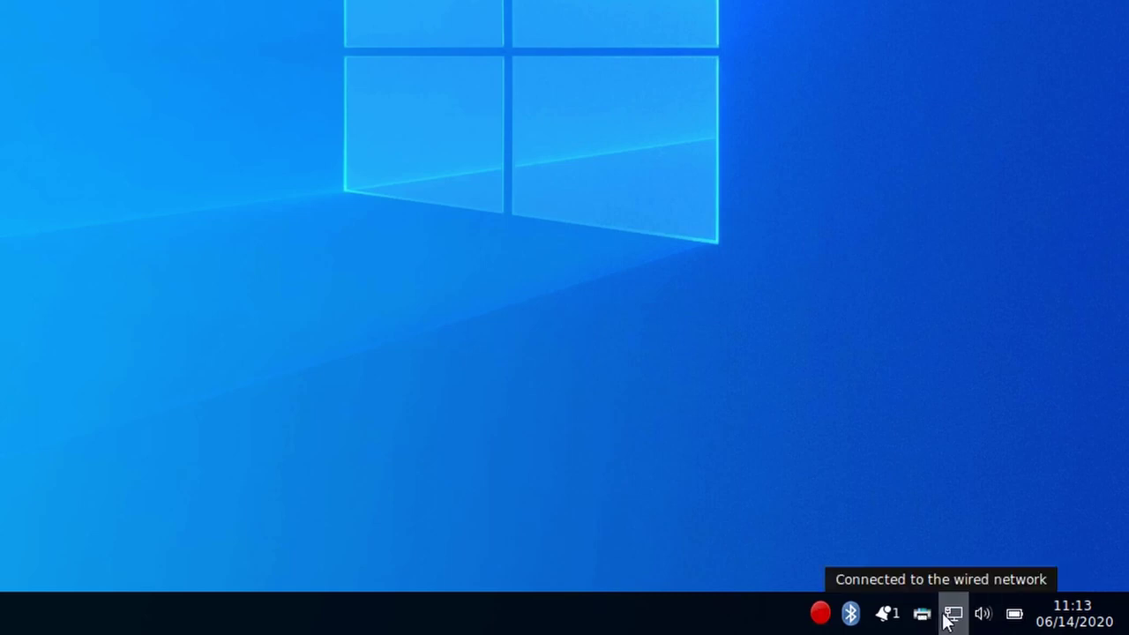
pyautogui.click(986, 620)
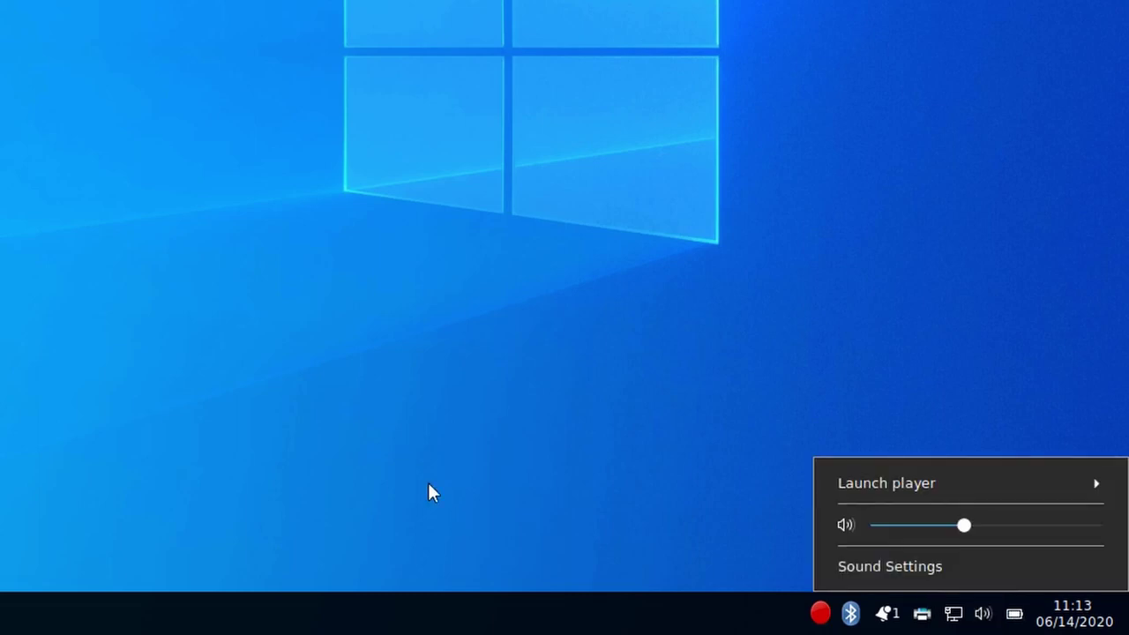
pyautogui.click(428, 493)
pyautogui.click(13, 623)
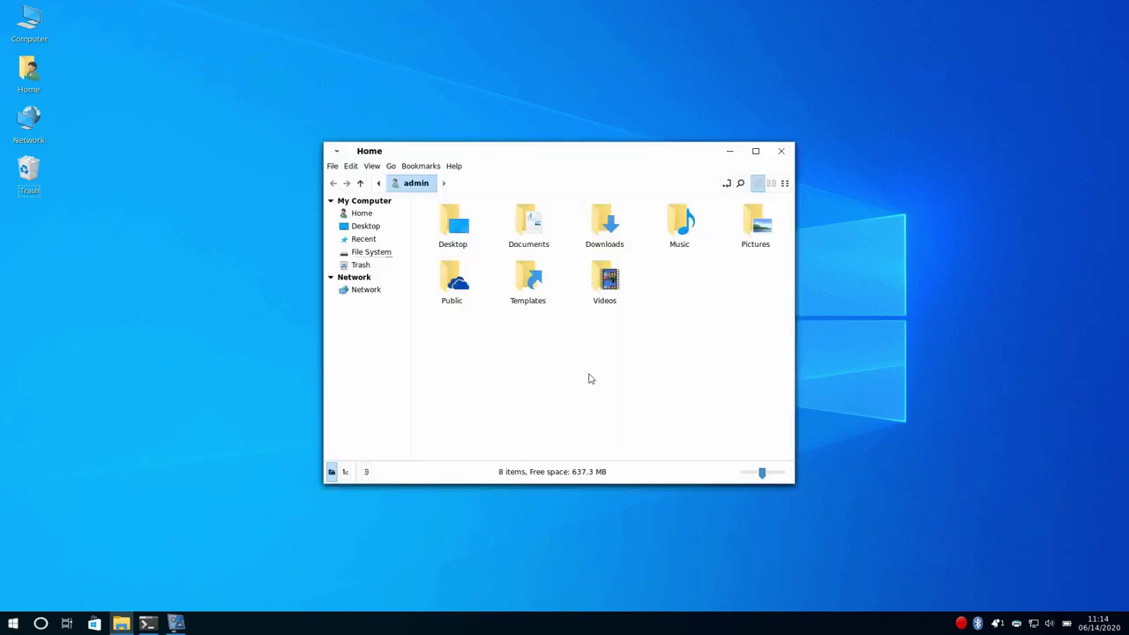
# - Browse the Home folders, selecting Desktop, Videos and Public in turn
pyautogui.click(457, 226)
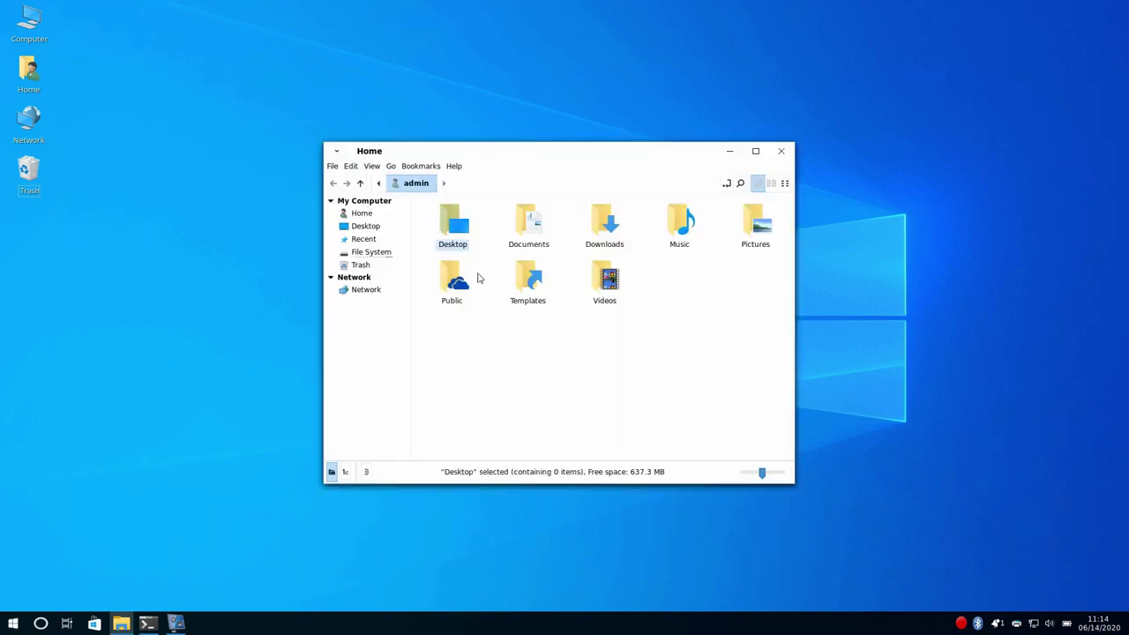
pyautogui.press('Right')
pyautogui.press('Right')
pyautogui.press('Down')
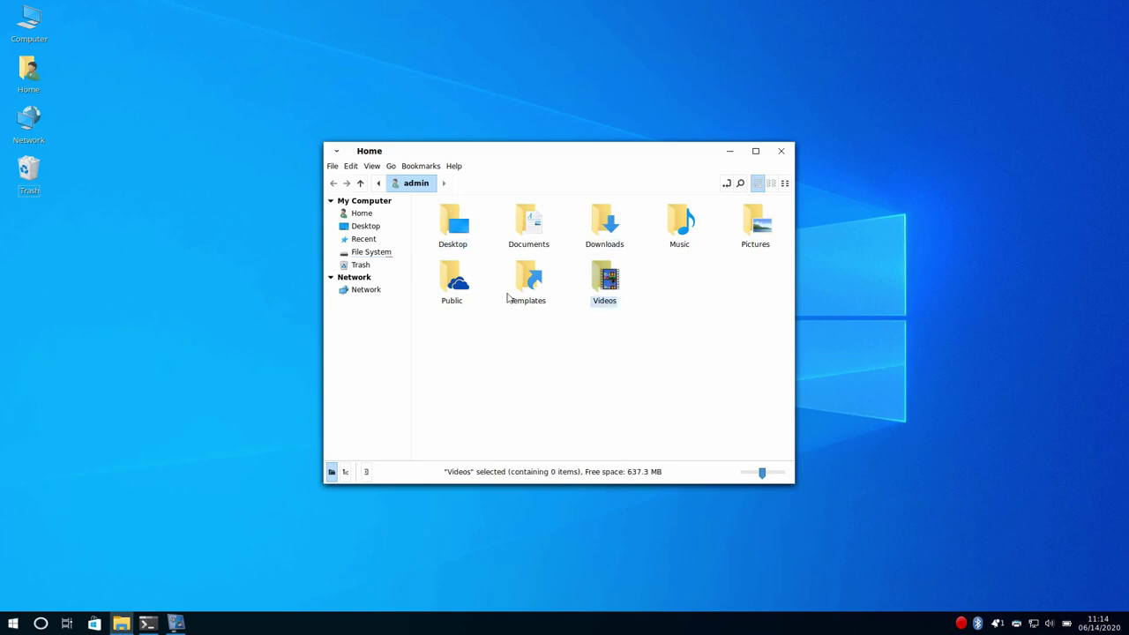
pyautogui.click(477, 297)
pyautogui.click(463, 299)
pyautogui.click(549, 383)
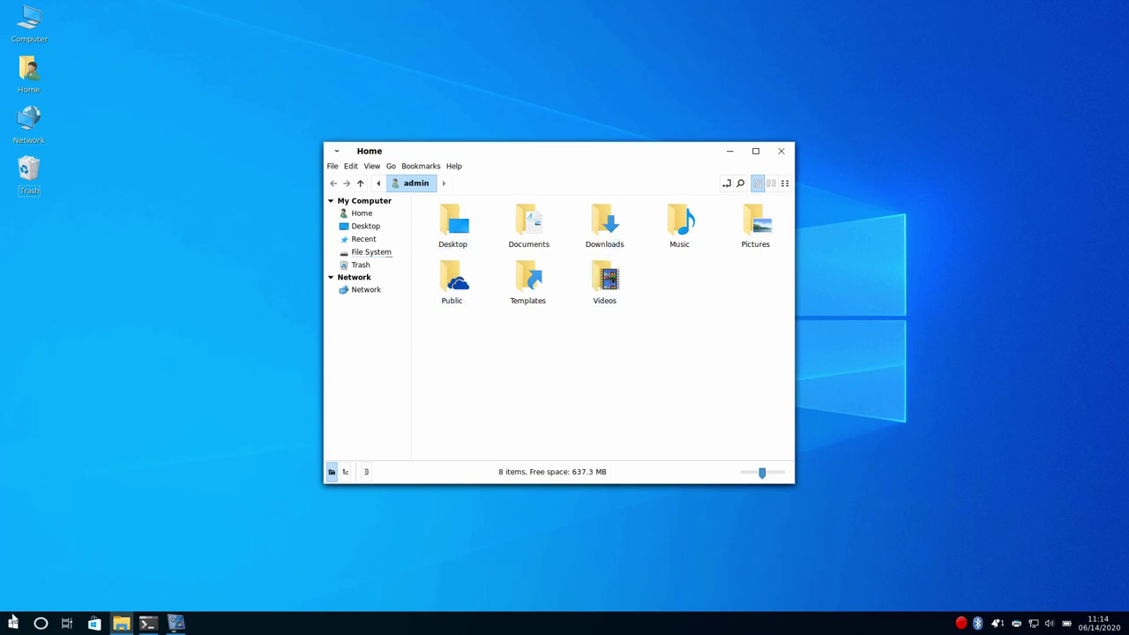
# - Look through the Start menu's Administration, Office, Internet, Graphics, Education and Accessories categories
pyautogui.click(12, 622)
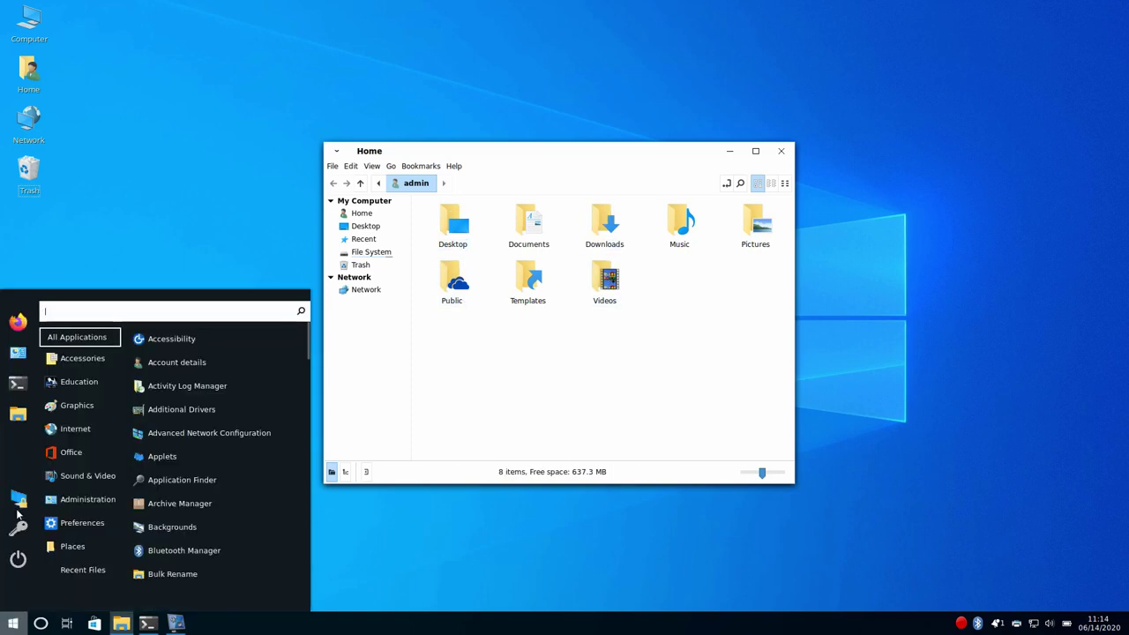
pyautogui.click(80, 499)
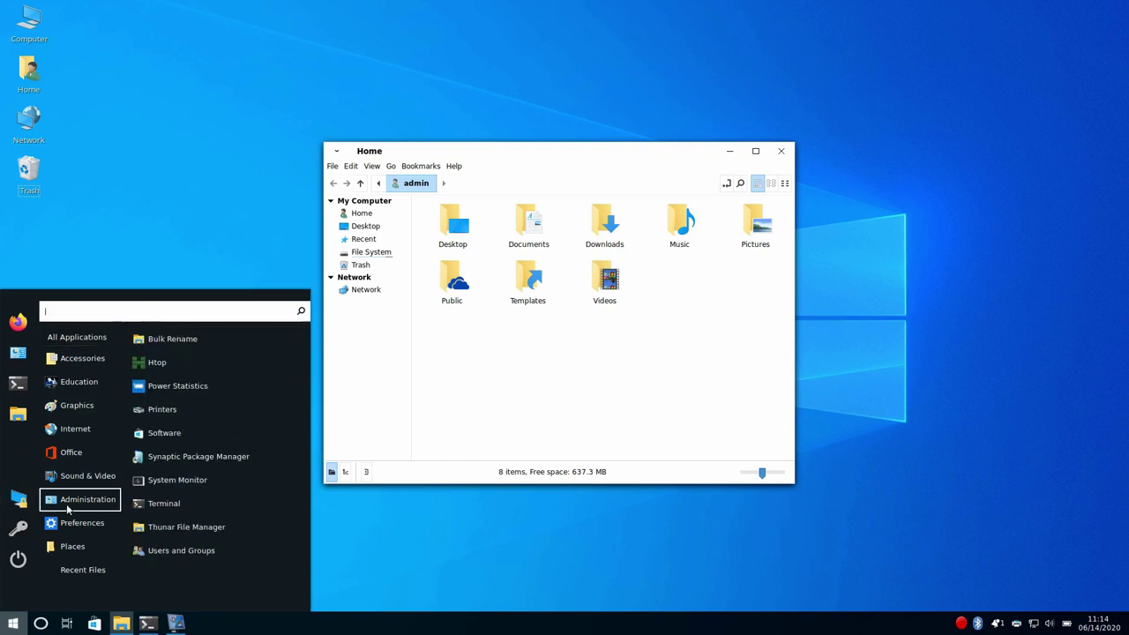
pyautogui.click(96, 454)
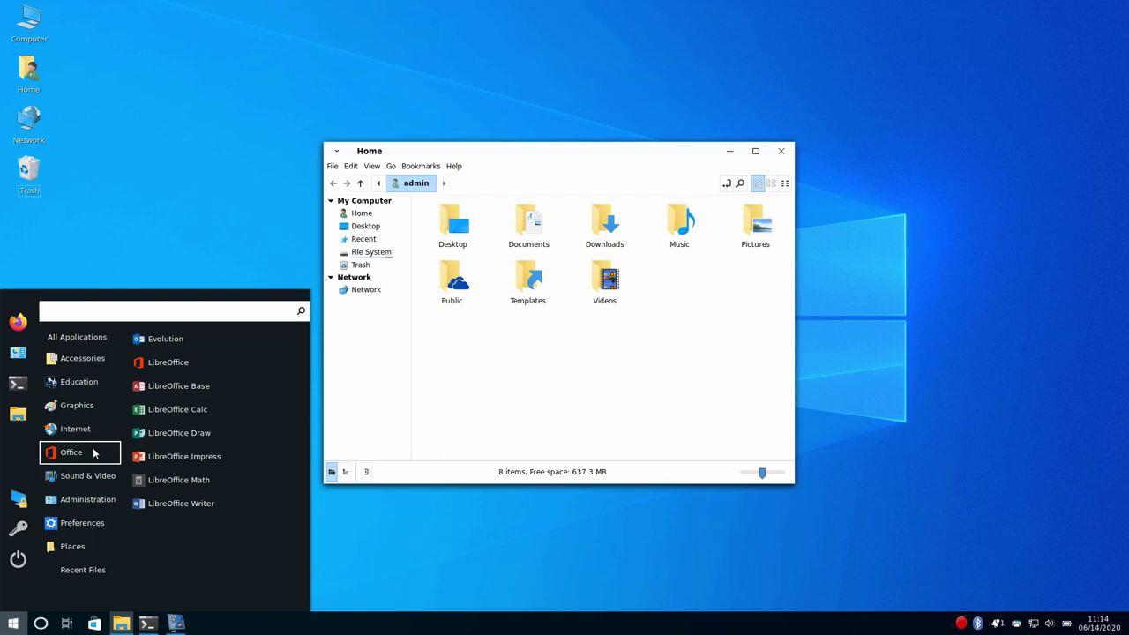
pyautogui.click(97, 430)
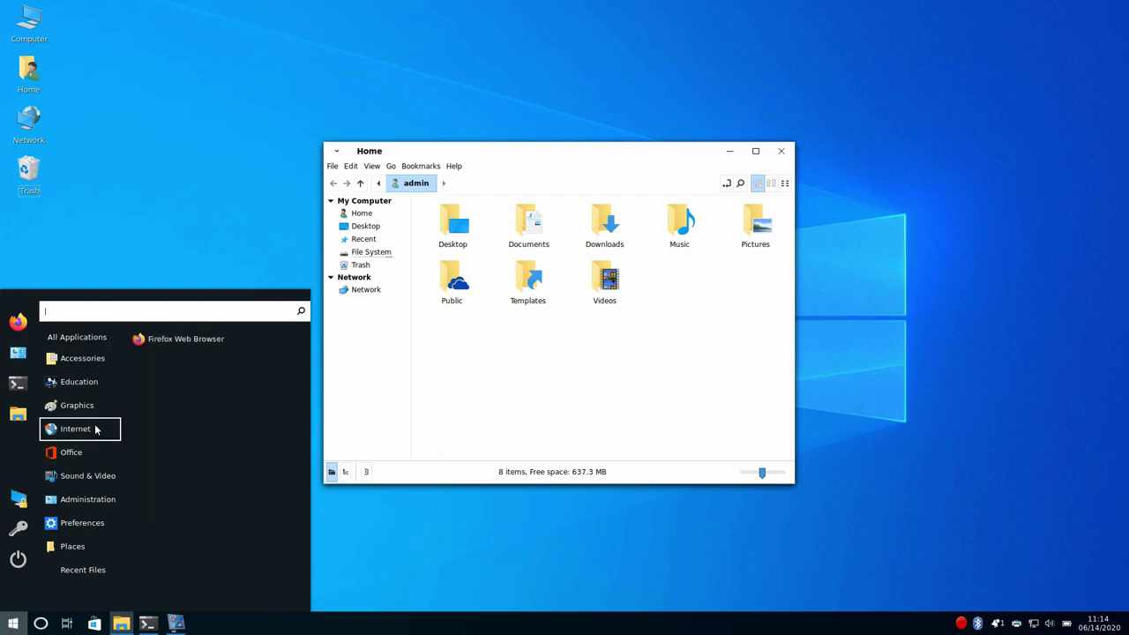
pyautogui.click(92, 407)
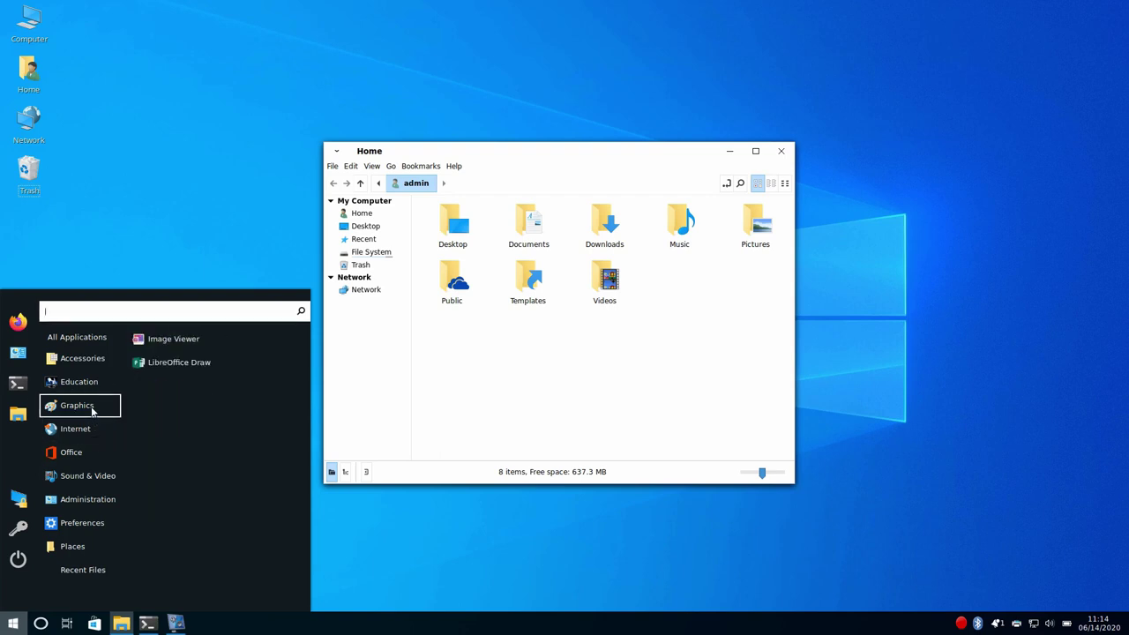
pyautogui.click(95, 385)
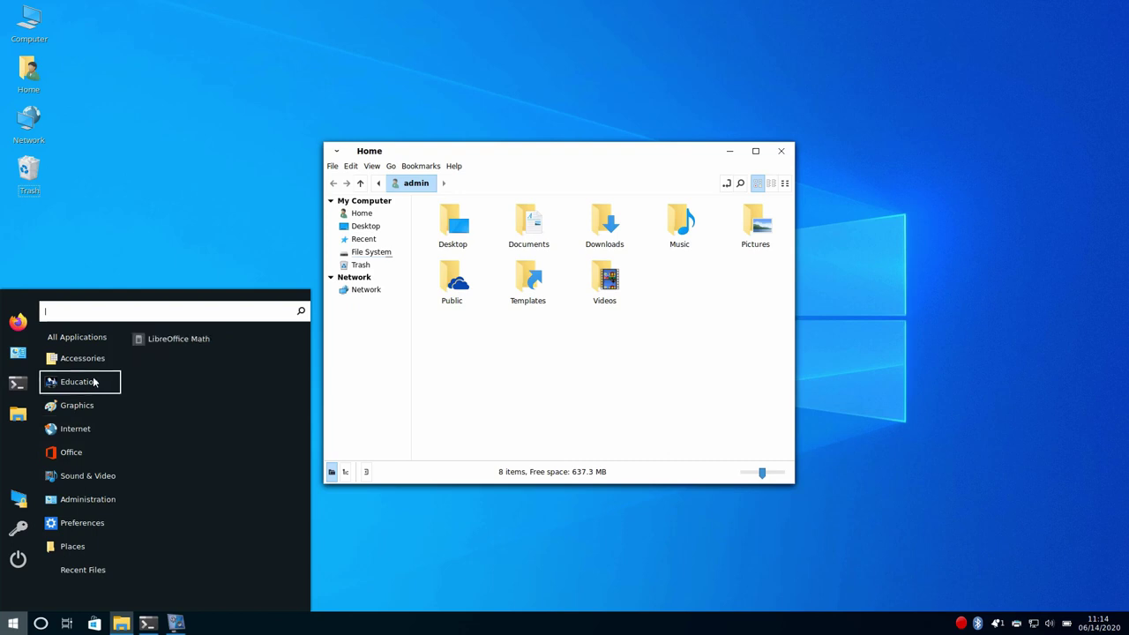
pyautogui.click(97, 359)
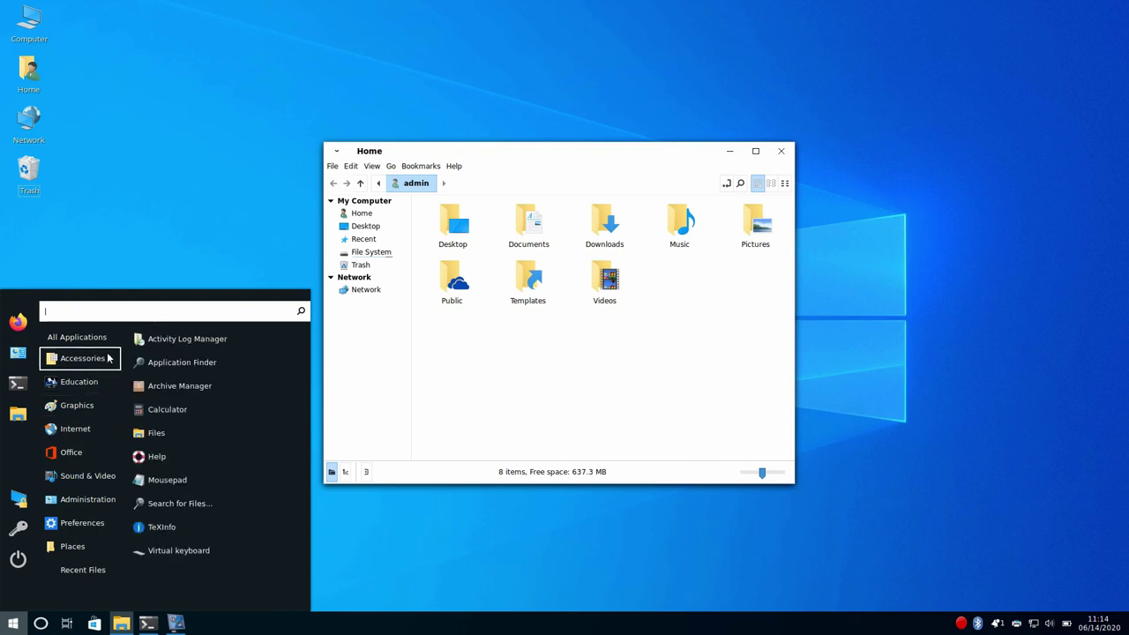
pyautogui.click(88, 344)
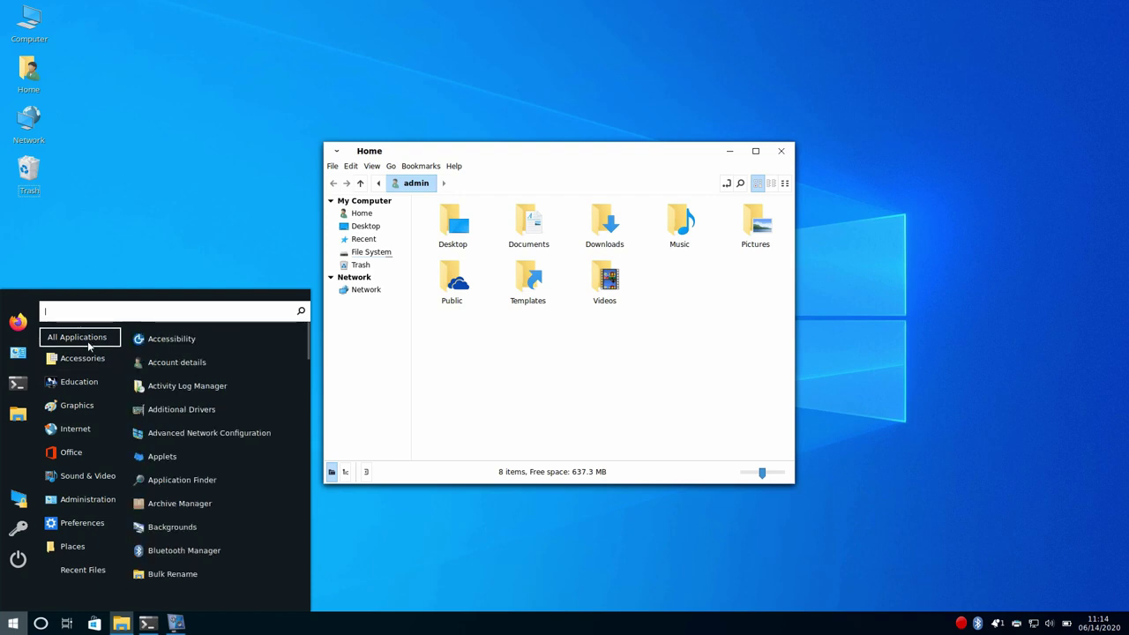
pyautogui.moveTo(87, 527)
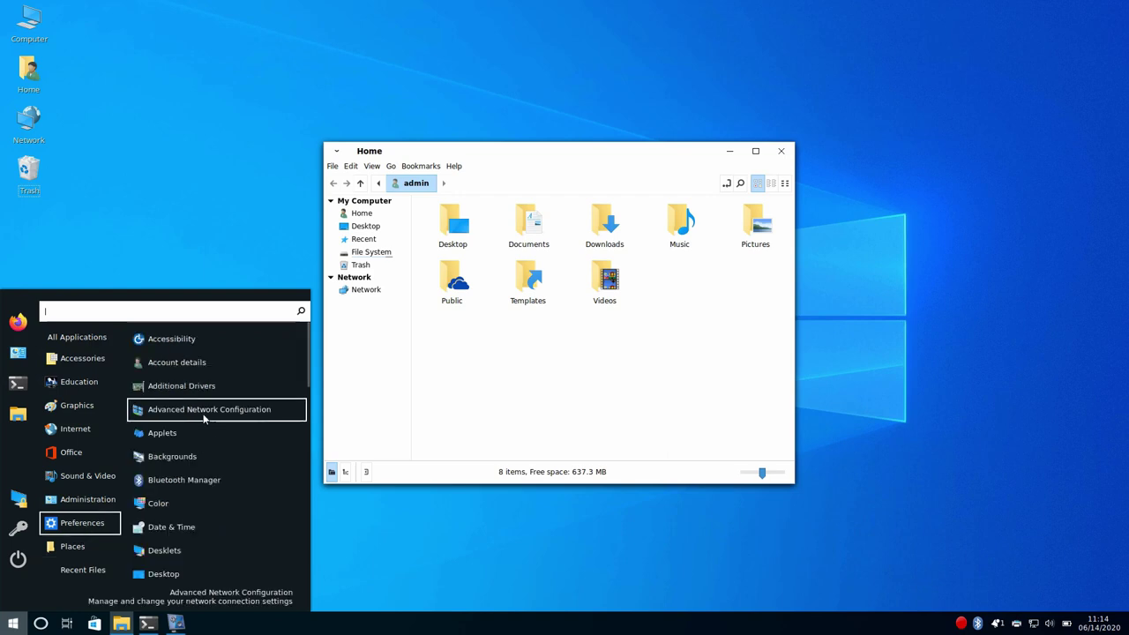
# - Try Windows10.jpg, DarkWindows, the black-and-white tree and earth.jpg as the desktop wallpaper
pyautogui.click(350, 408)
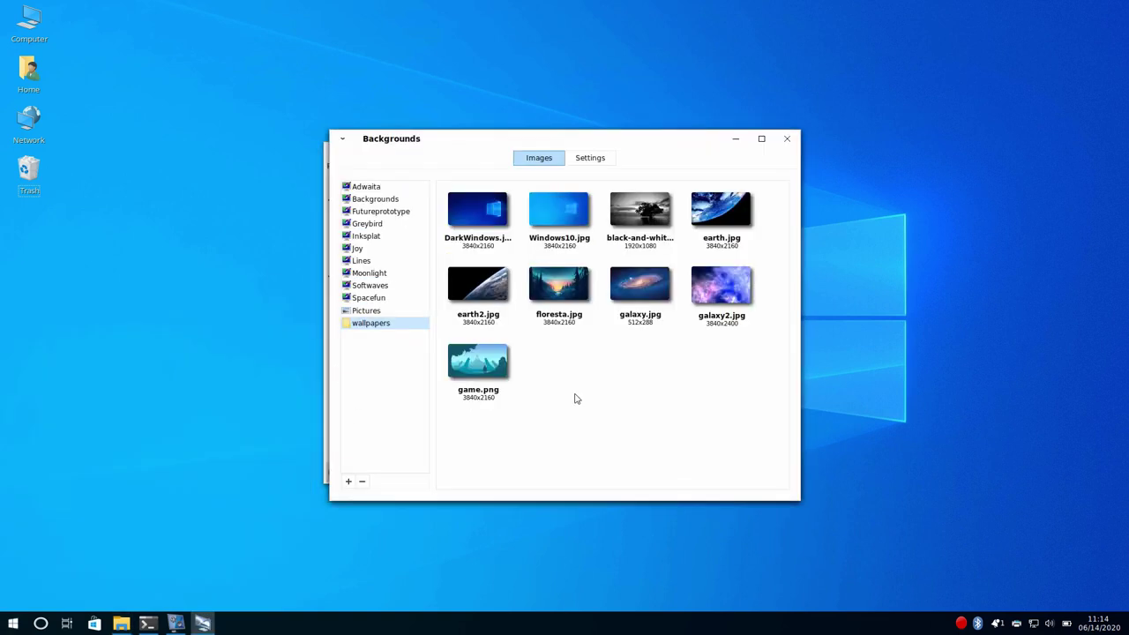
pyautogui.click(558, 212)
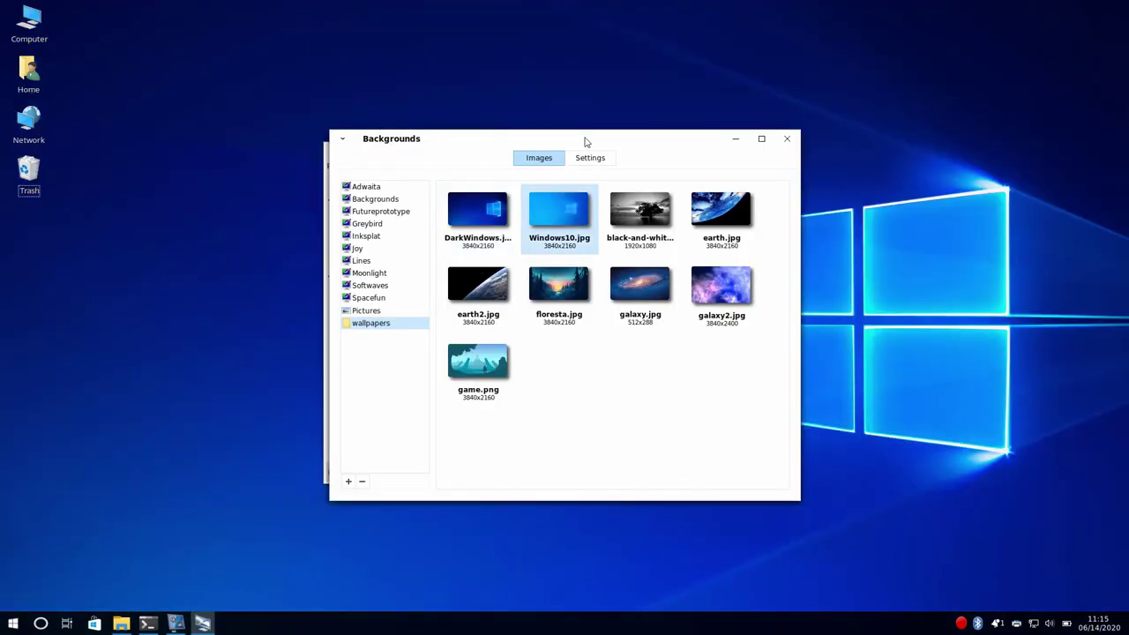
pyautogui.moveTo(585, 142); pyautogui.dragTo(409, 113)
pyautogui.click(333, 196)
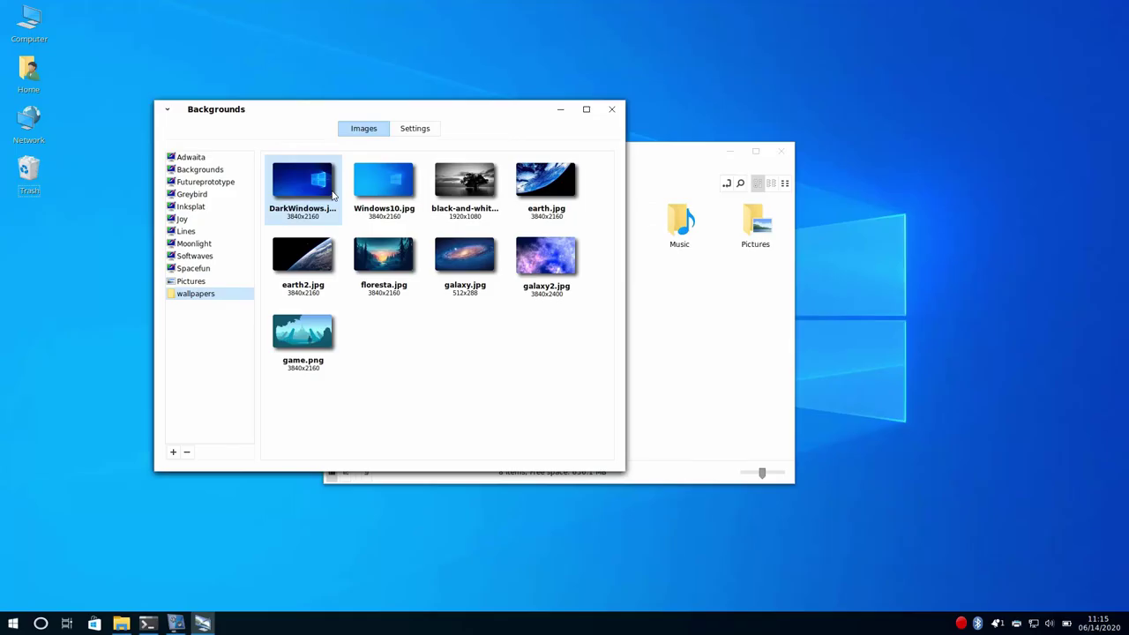
pyautogui.click(464, 183)
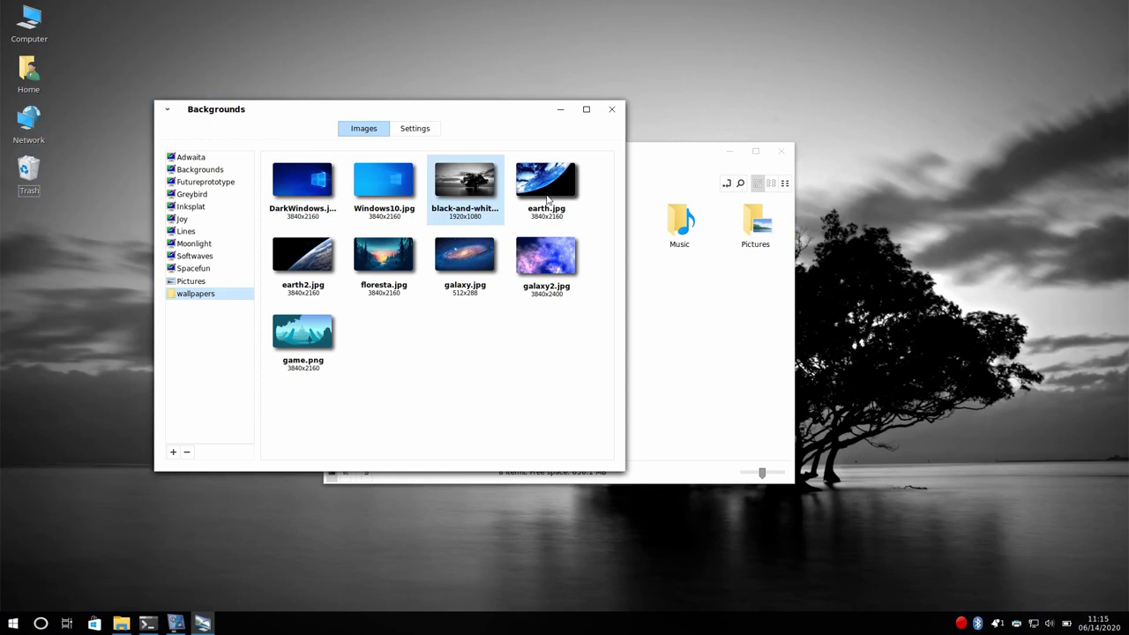
pyautogui.click(547, 190)
# - Close the Home window, minimize Backgrounds, then start and exit Python 3 in the Terminal
pyautogui.click(767, 155)
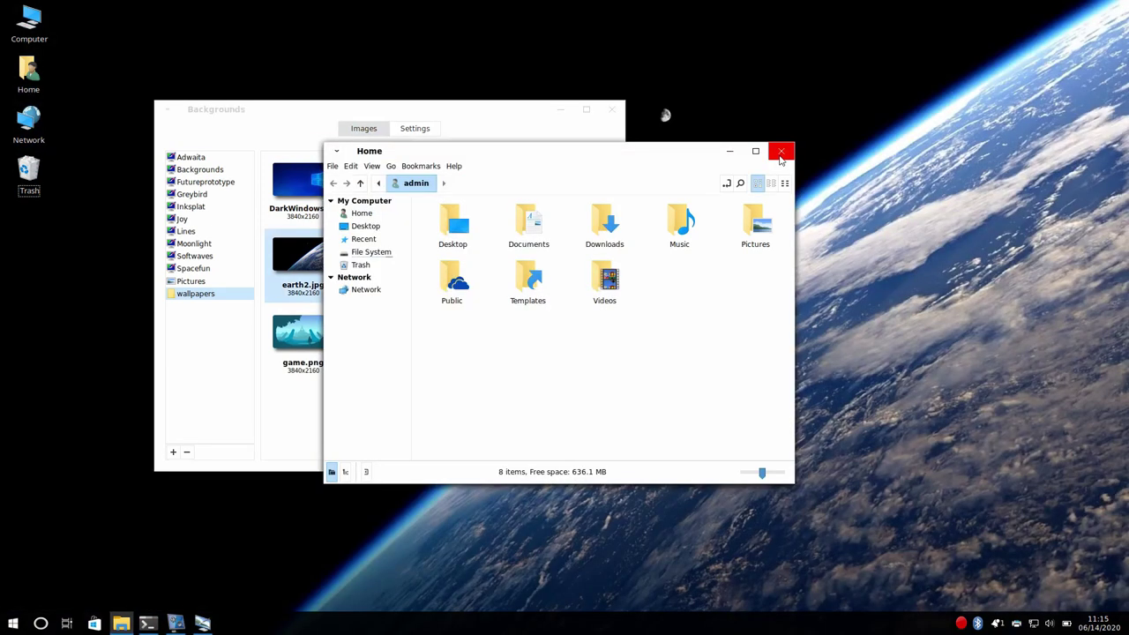
pyautogui.click(781, 153)
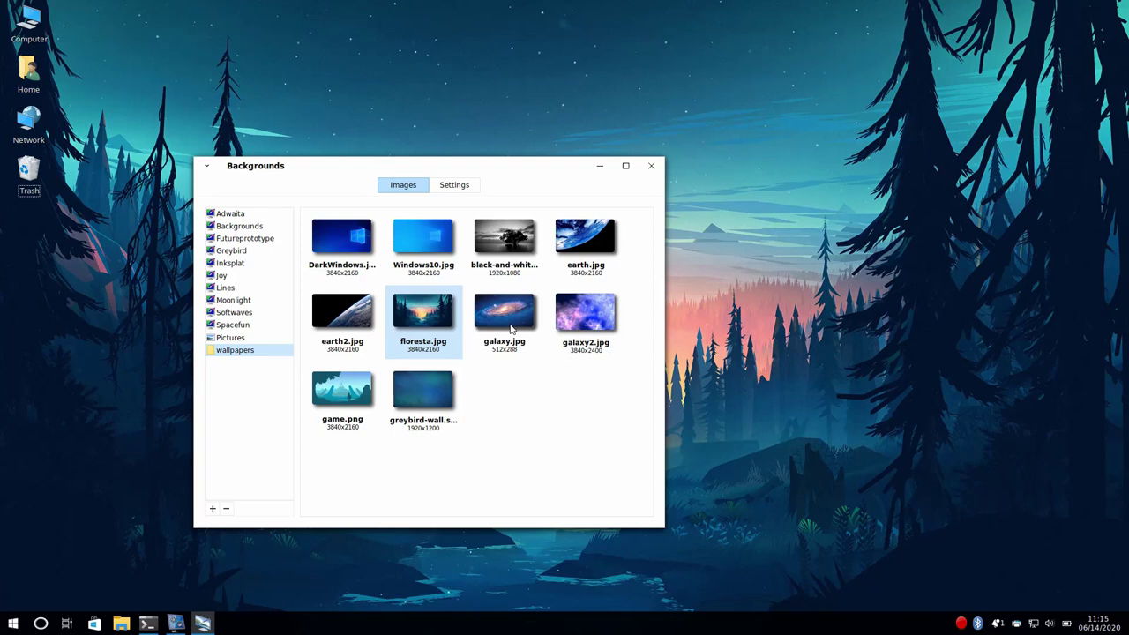
pyautogui.click(202, 624)
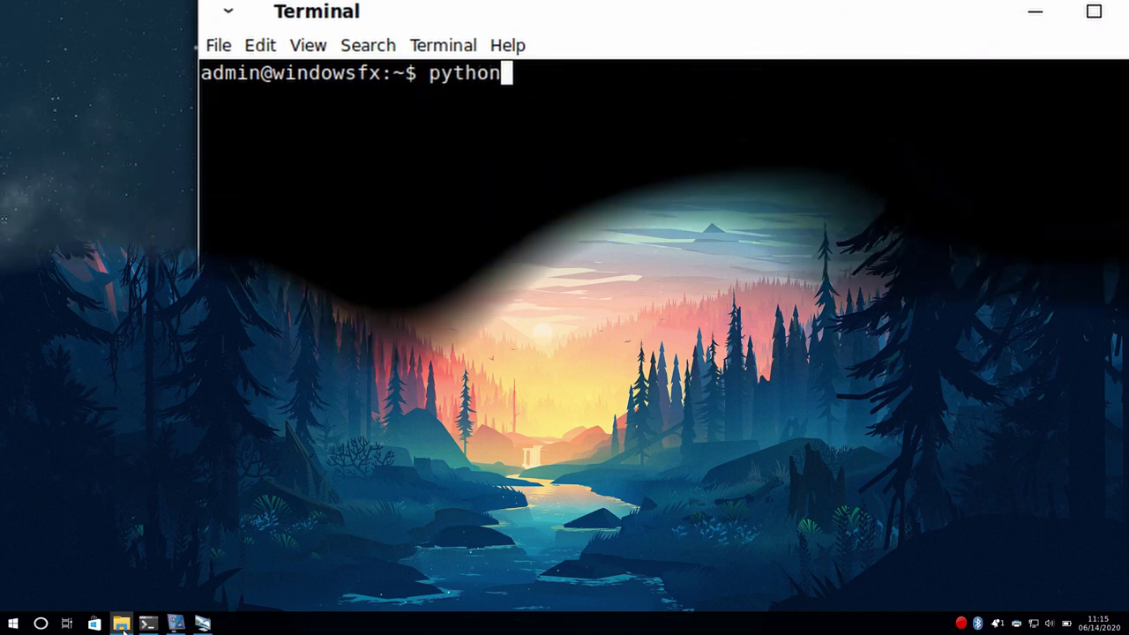
pyautogui.write('3')
pyautogui.press('Return')
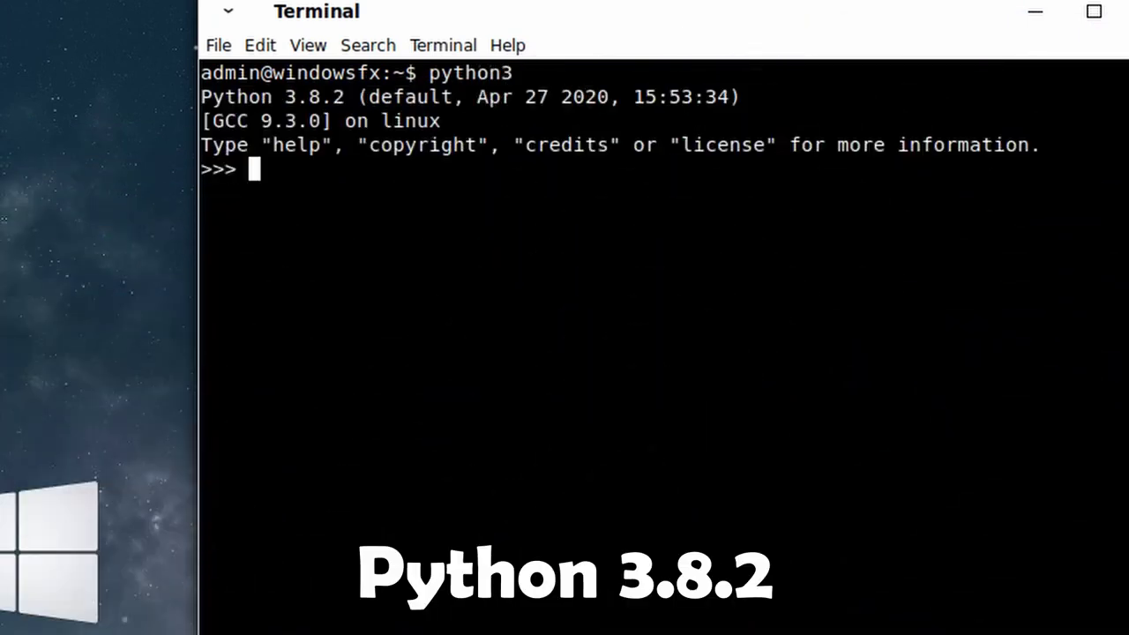
pyautogui.hotkey('ctrl', 'd')
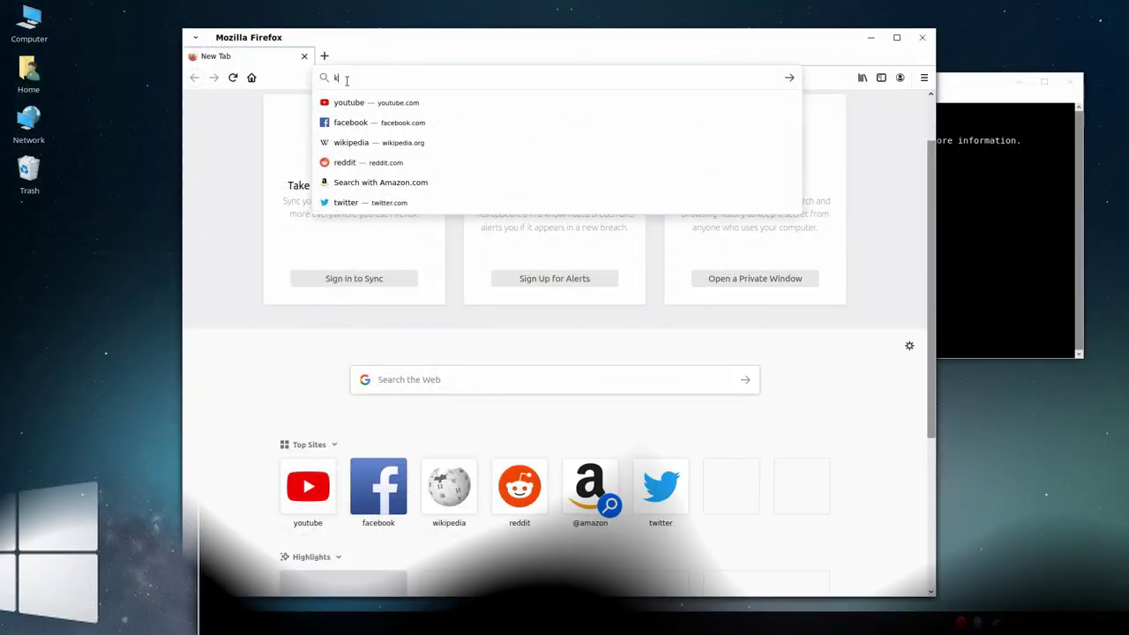
# - Search Google for kakaotalk and save the Windows installer KakaoTalk_Setup.exe to disk
pyautogui.write('akaotalk')
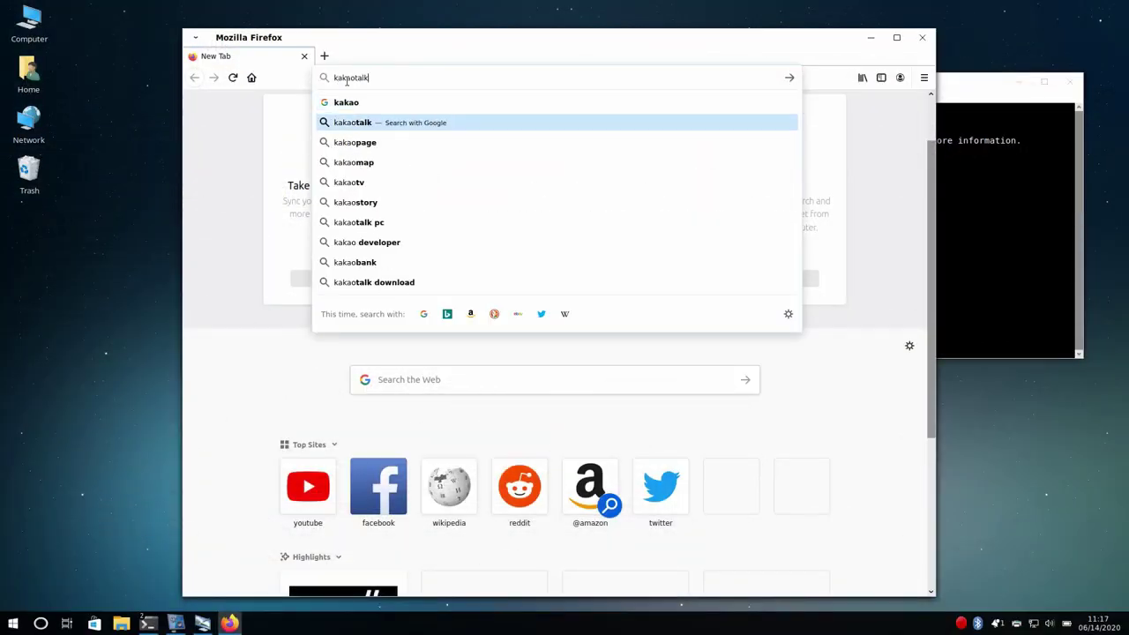
pyautogui.press('Return')
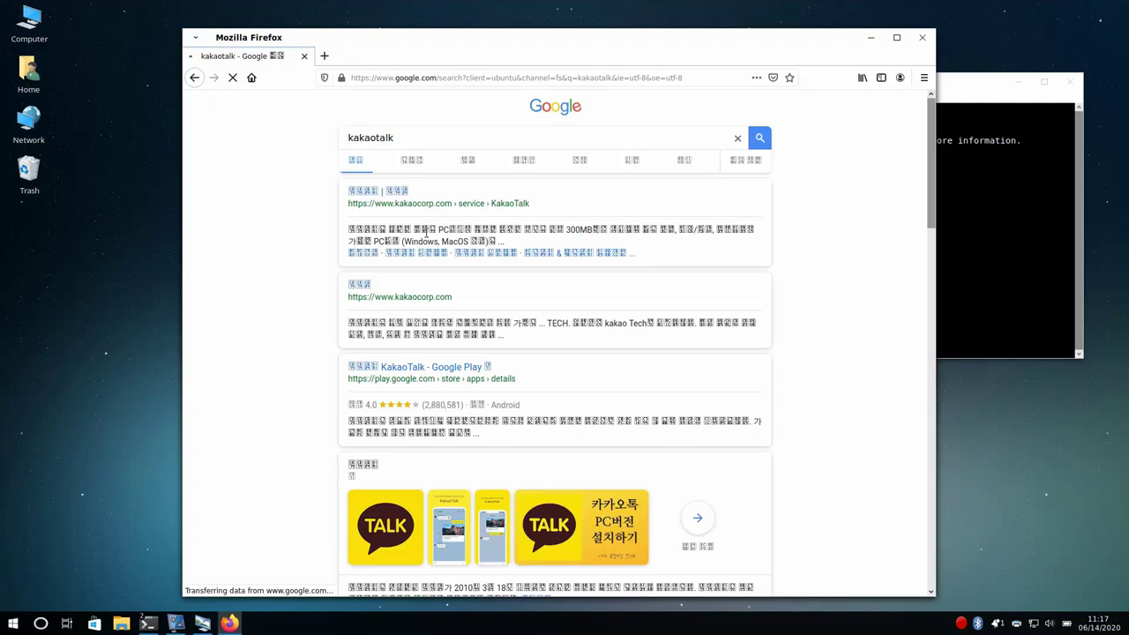
pyautogui.click(392, 202)
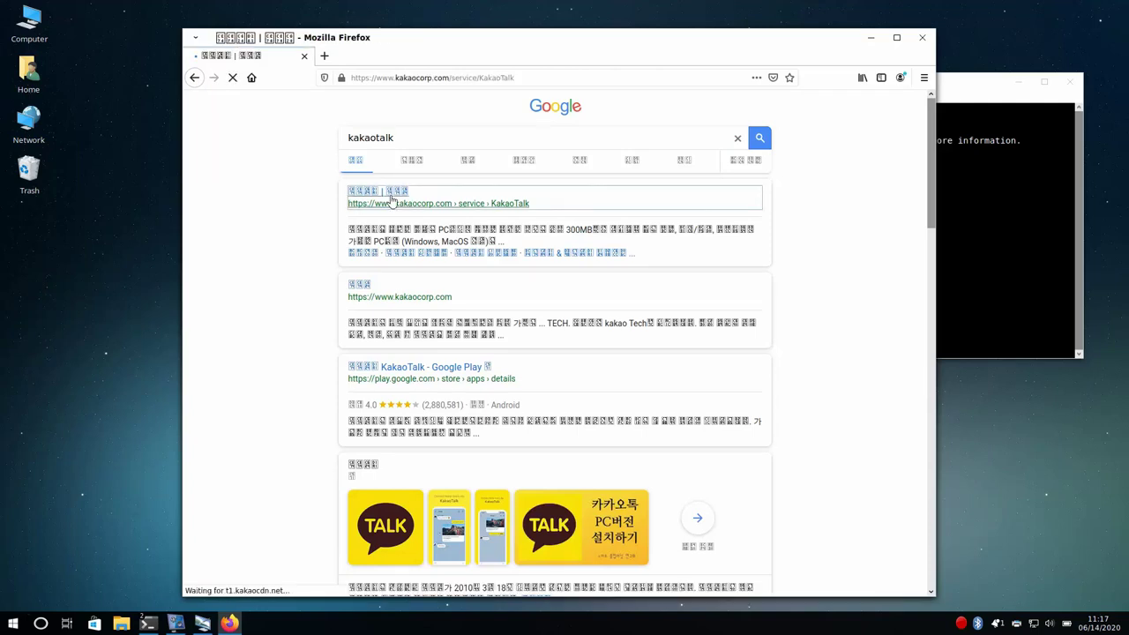
pyautogui.click(899, 154)
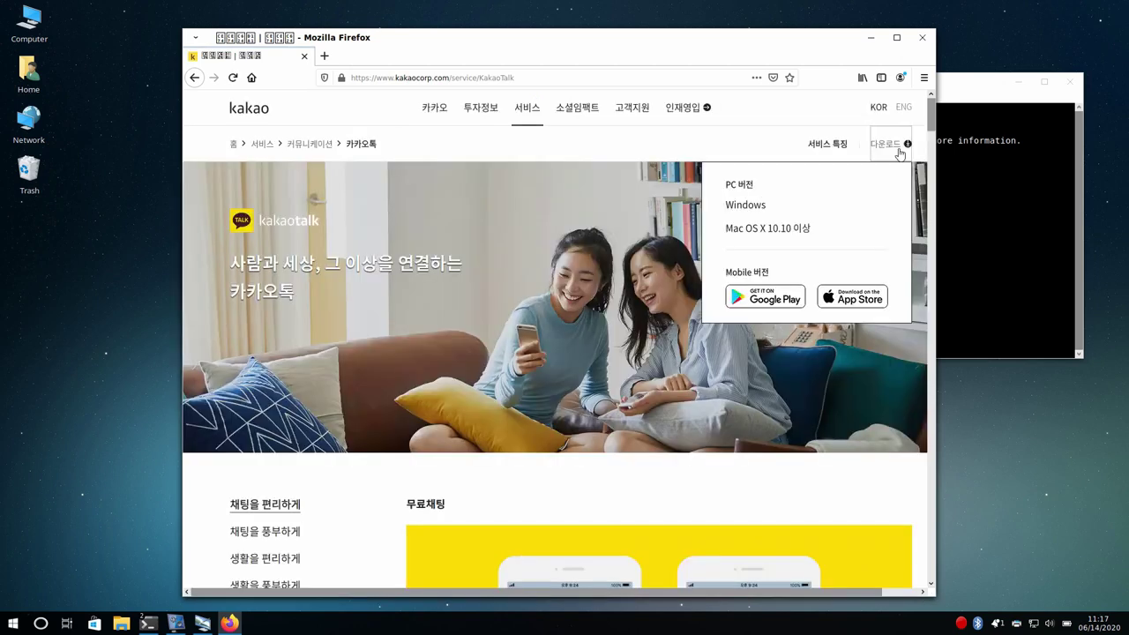
pyautogui.click(744, 208)
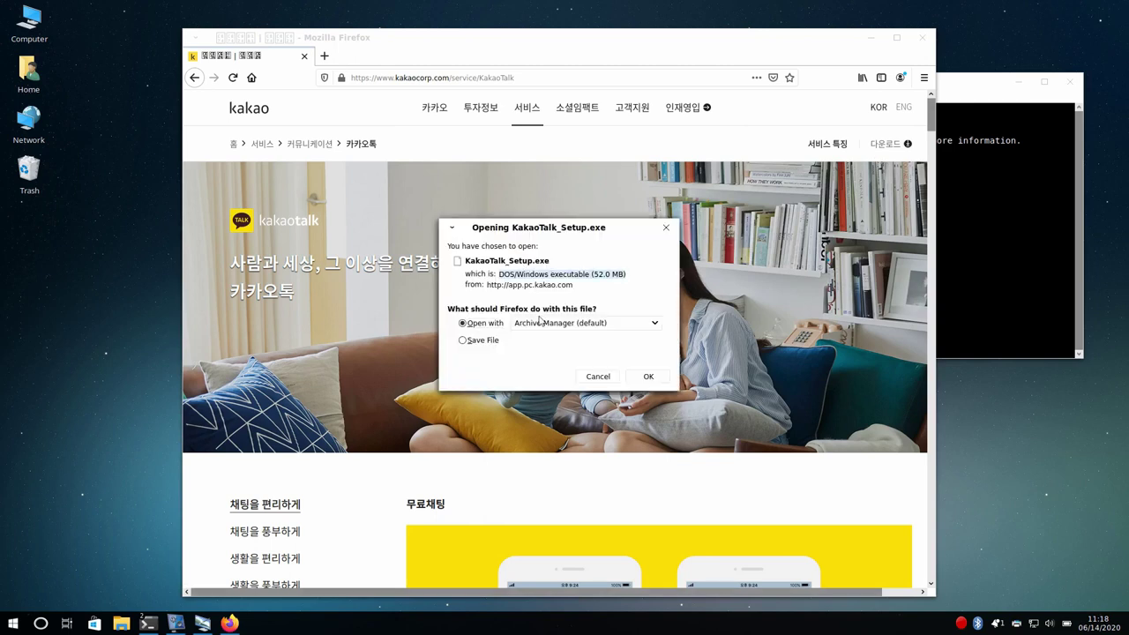
pyautogui.click(479, 340)
pyautogui.click(647, 377)
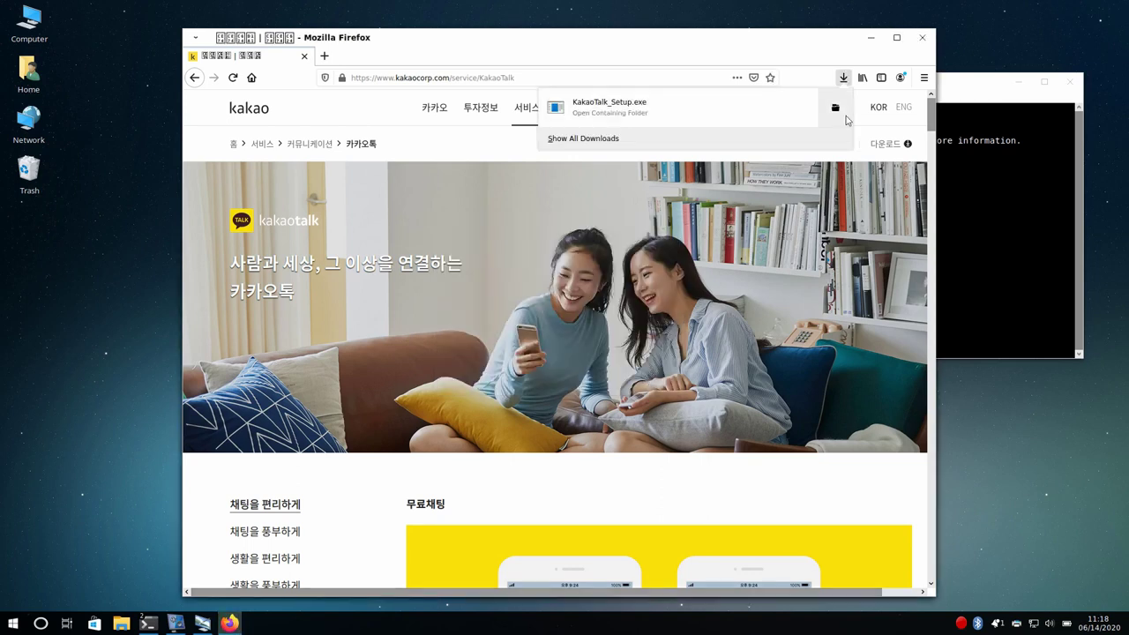
# - In the Downloads folder, inspect KakaoTalk_Setup.exe's basic properties and permissions
pyautogui.click(847, 119)
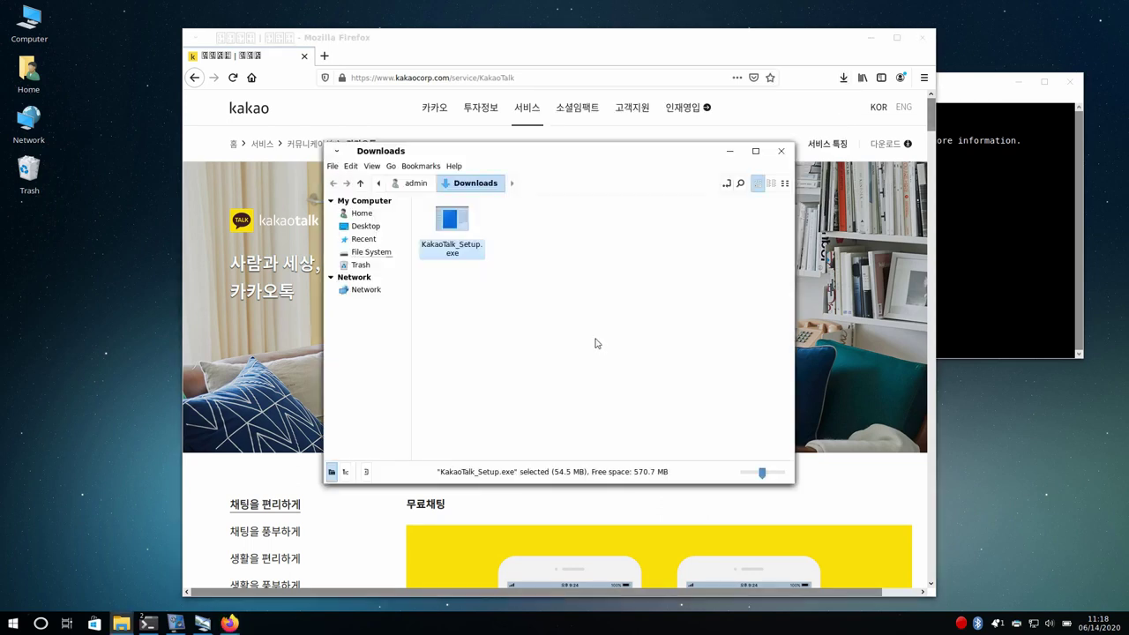
pyautogui.click(596, 342)
pyautogui.click(466, 229)
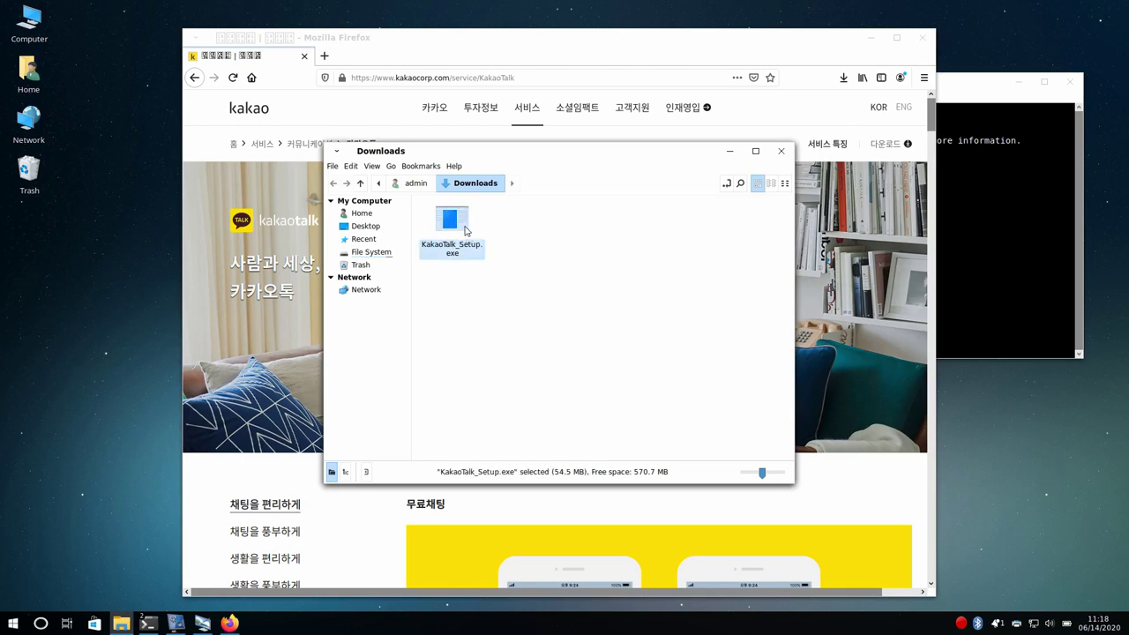
pyautogui.rightClick(465, 229)
pyautogui.click(506, 397)
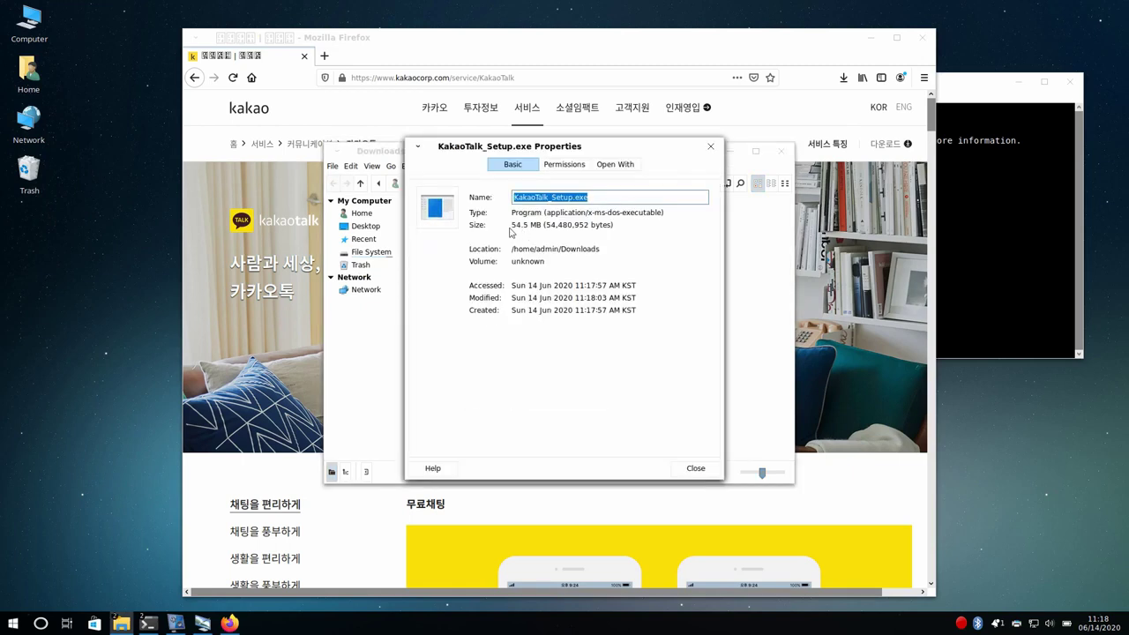
pyautogui.moveTo(510, 213); pyautogui.dragTo(691, 223)
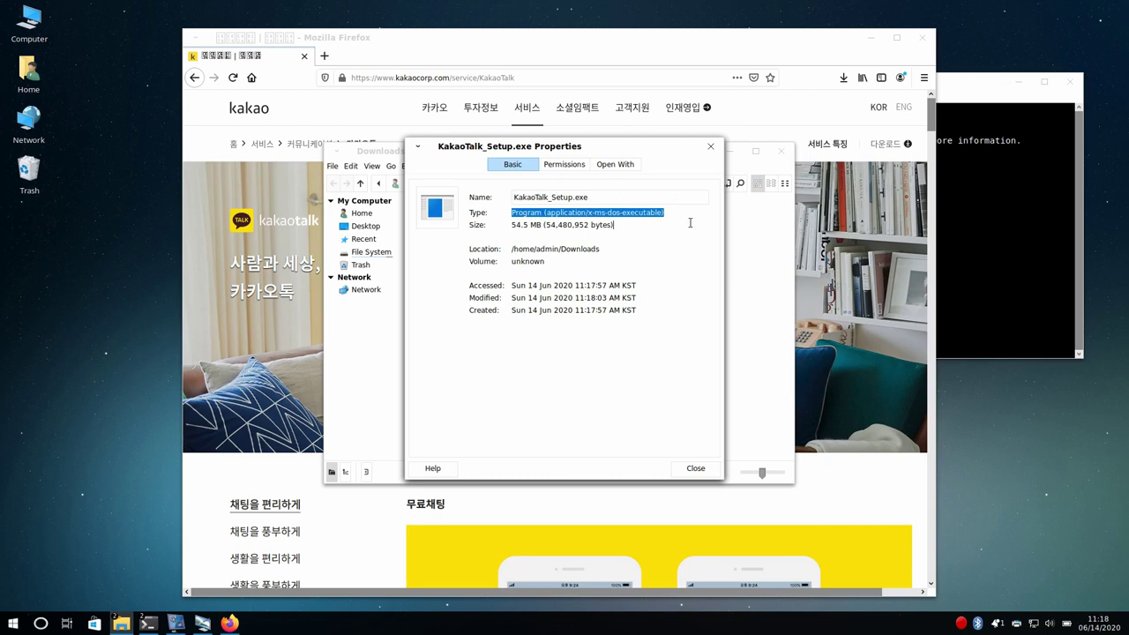
pyautogui.click(585, 166)
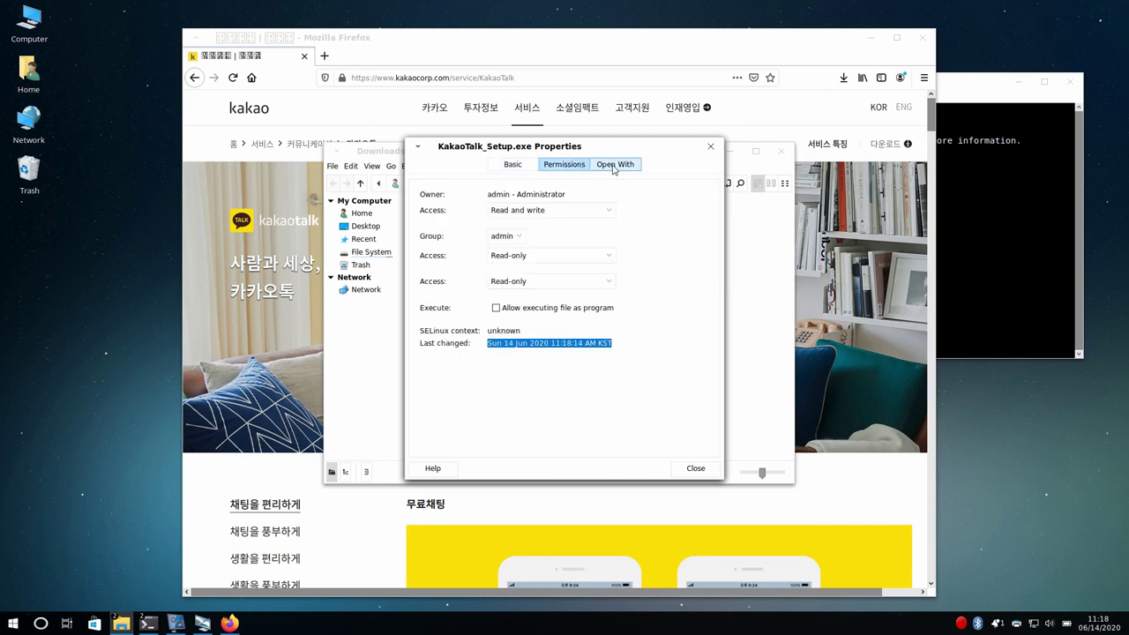
pyautogui.click(711, 146)
# - Try running the installer, then dismiss the archive error and close Archive Manager
pyautogui.doubleClick(459, 222)
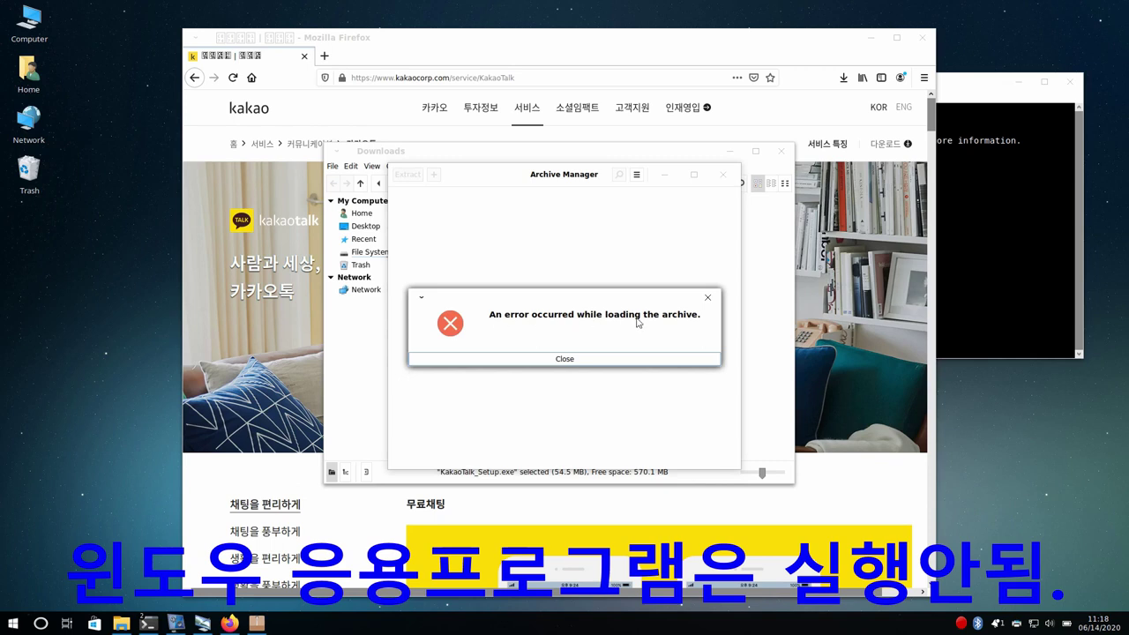
pyautogui.click(609, 358)
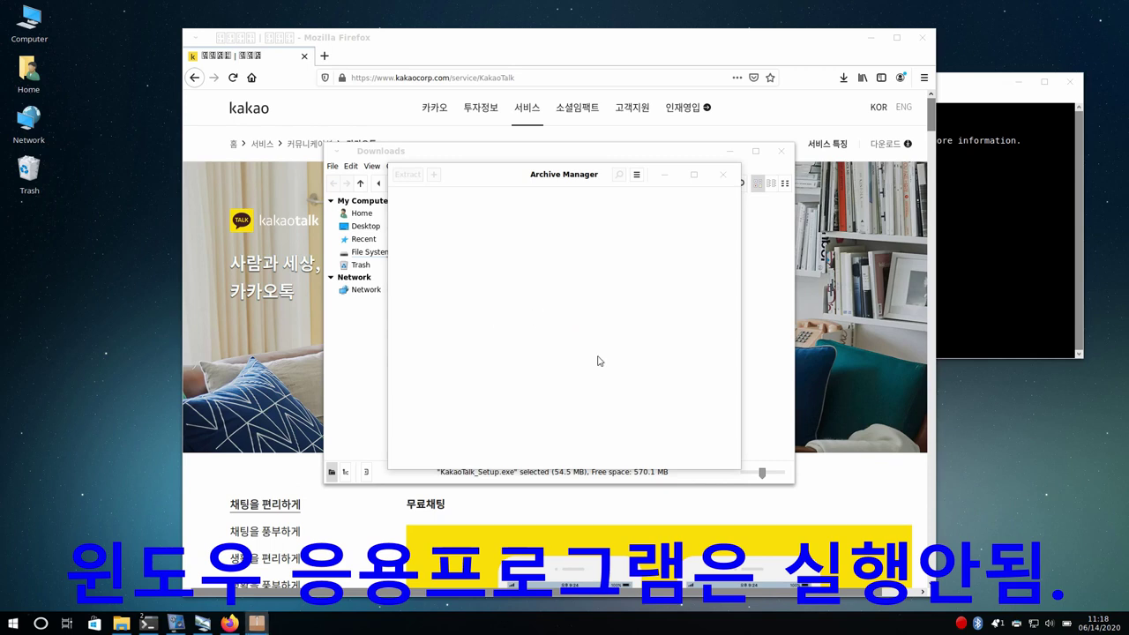
pyautogui.click(725, 175)
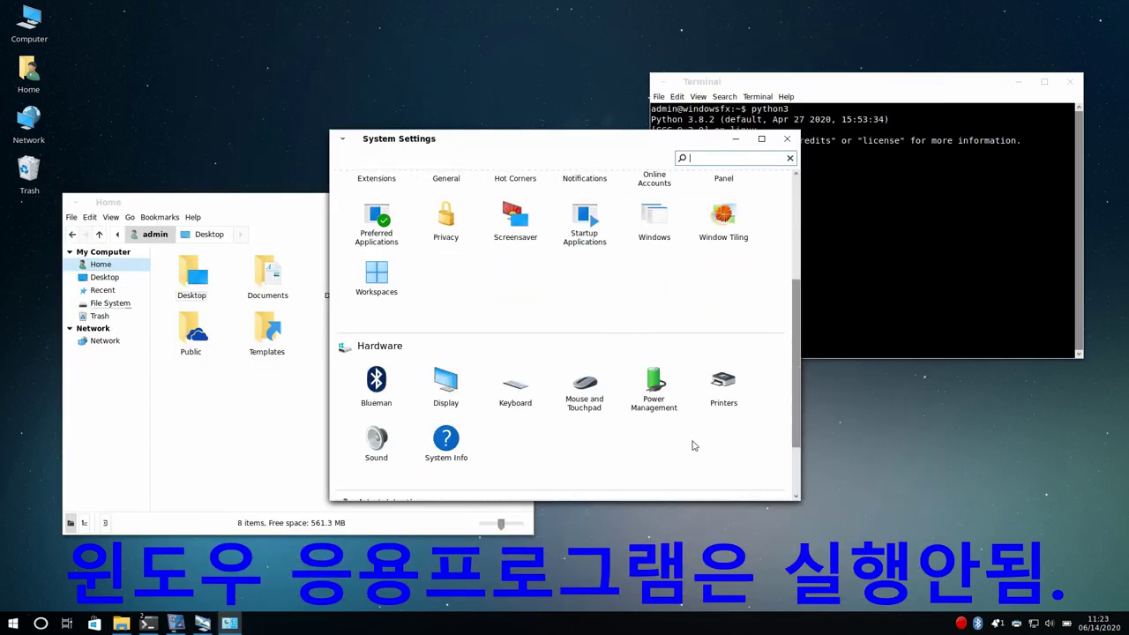
# - Open System Info and highlight the OS name, 3.7 GiB memory, processor, kernel 5.4.42-v7l+ and 6.3 GB drives
pyautogui.scroll(-5, 622, 326)
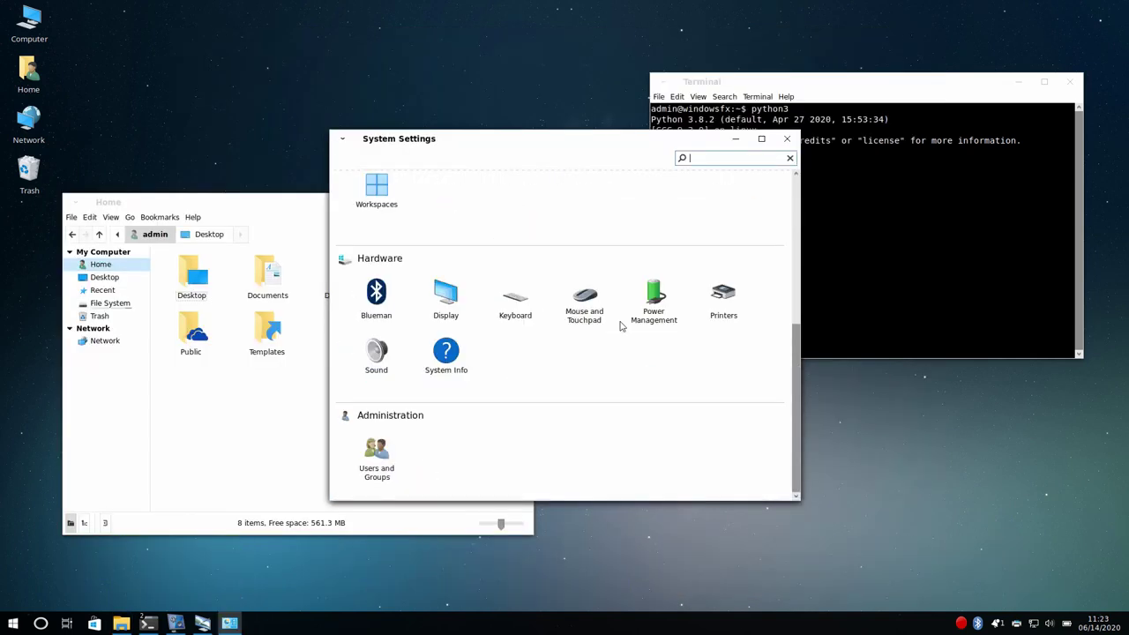
pyautogui.click(447, 358)
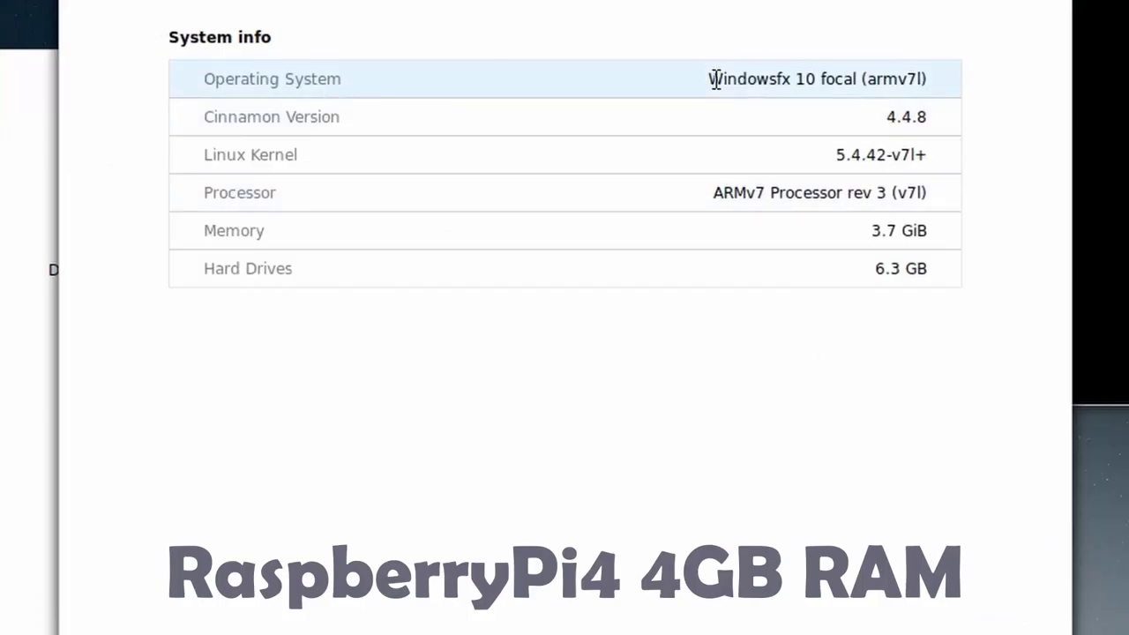
pyautogui.moveTo(711, 79); pyautogui.dragTo(1028, 108)
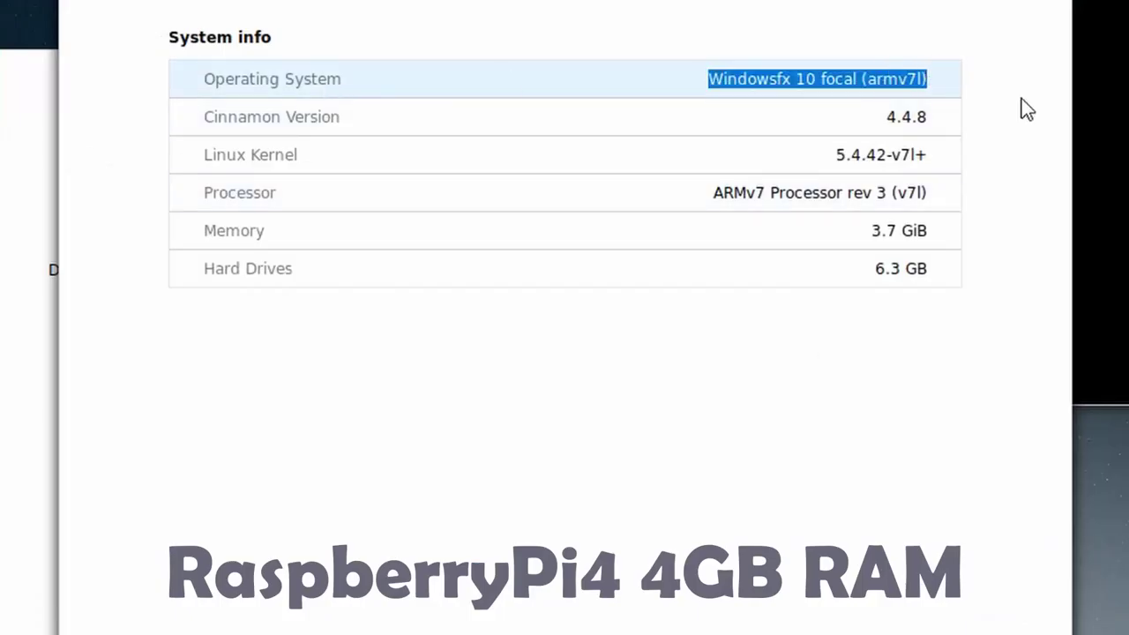
pyautogui.doubleClick(886, 231)
pyautogui.moveTo(811, 195); pyautogui.dragTo(990, 209)
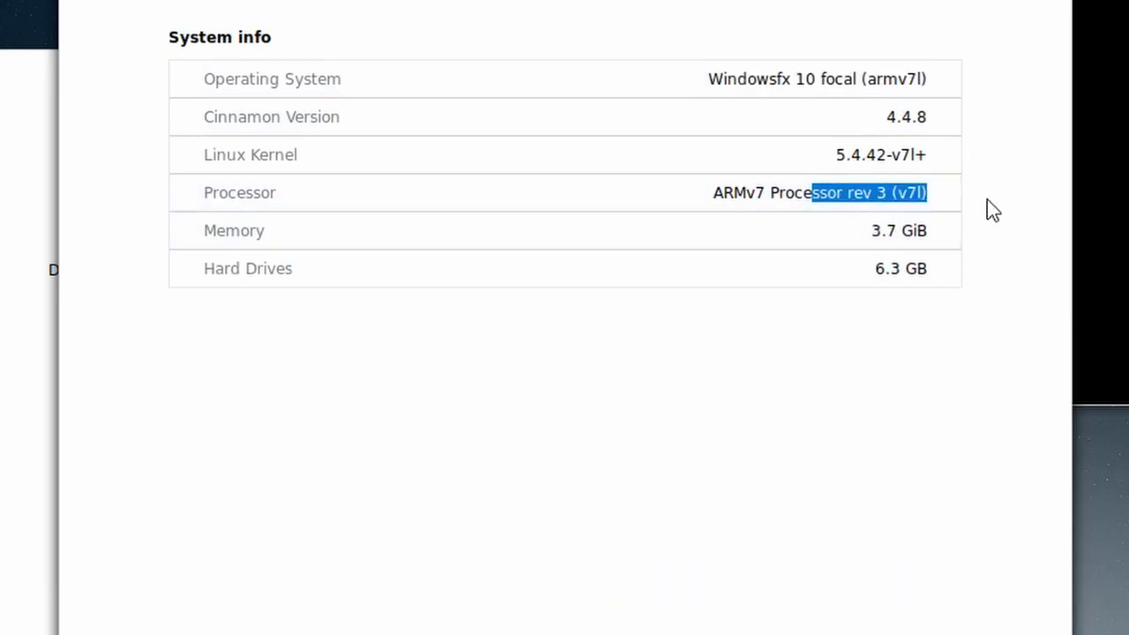
pyautogui.moveTo(837, 156); pyautogui.dragTo(930, 154)
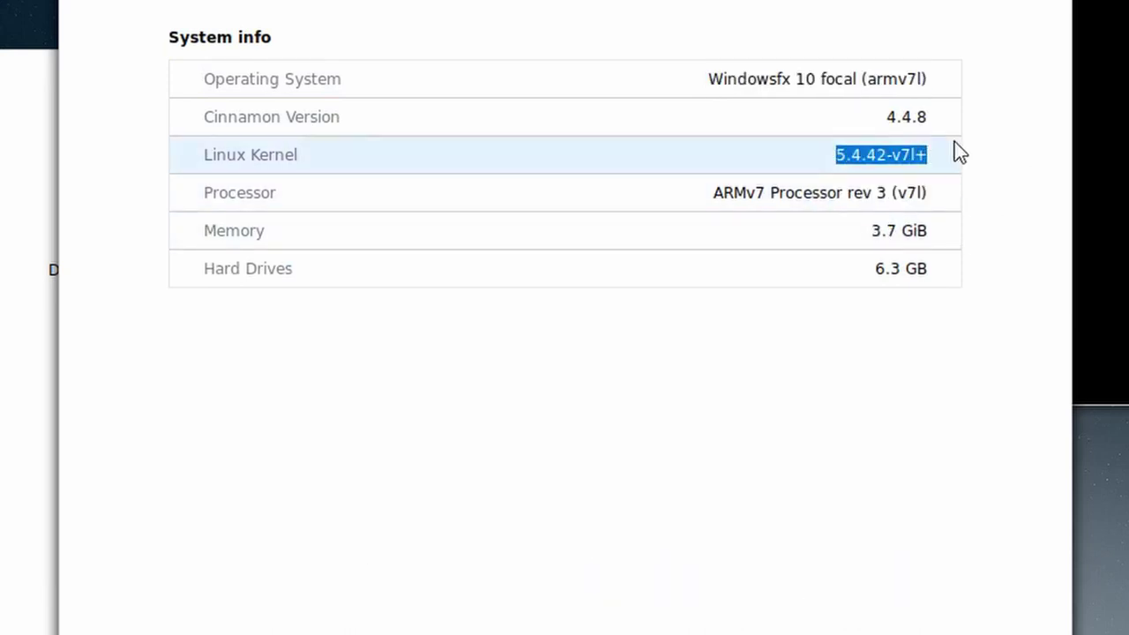
pyautogui.tripleClick(905, 265)
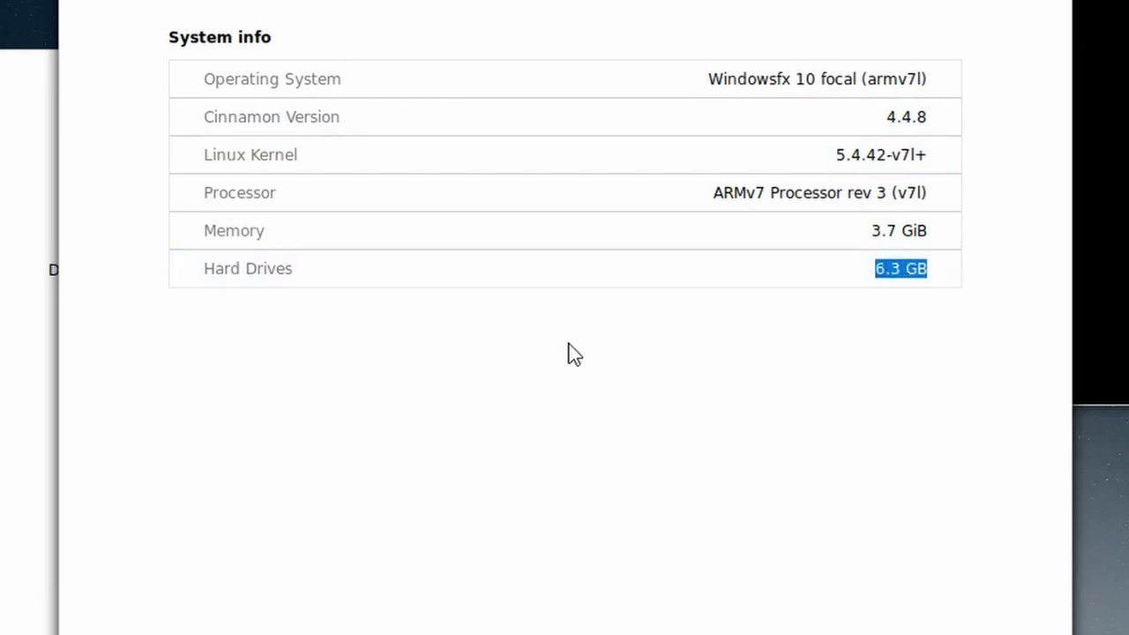
pyautogui.press('super')
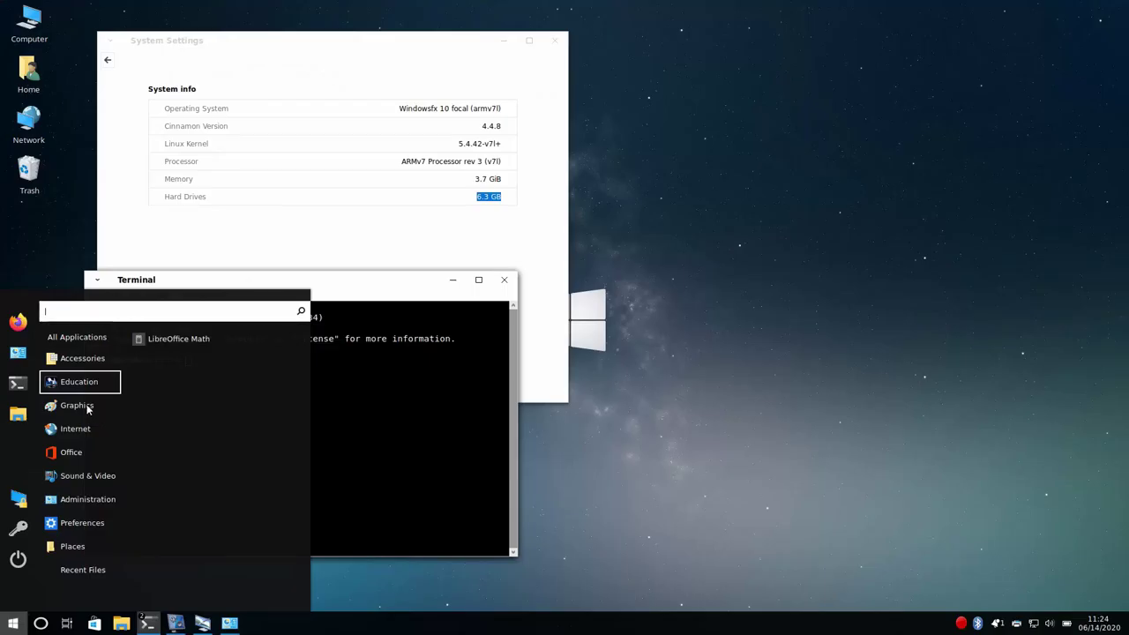
# - Browse the application list to the Administration category showing Htop and System Monitor
pyautogui.moveTo(85, 407)
pyautogui.moveTo(76, 463)
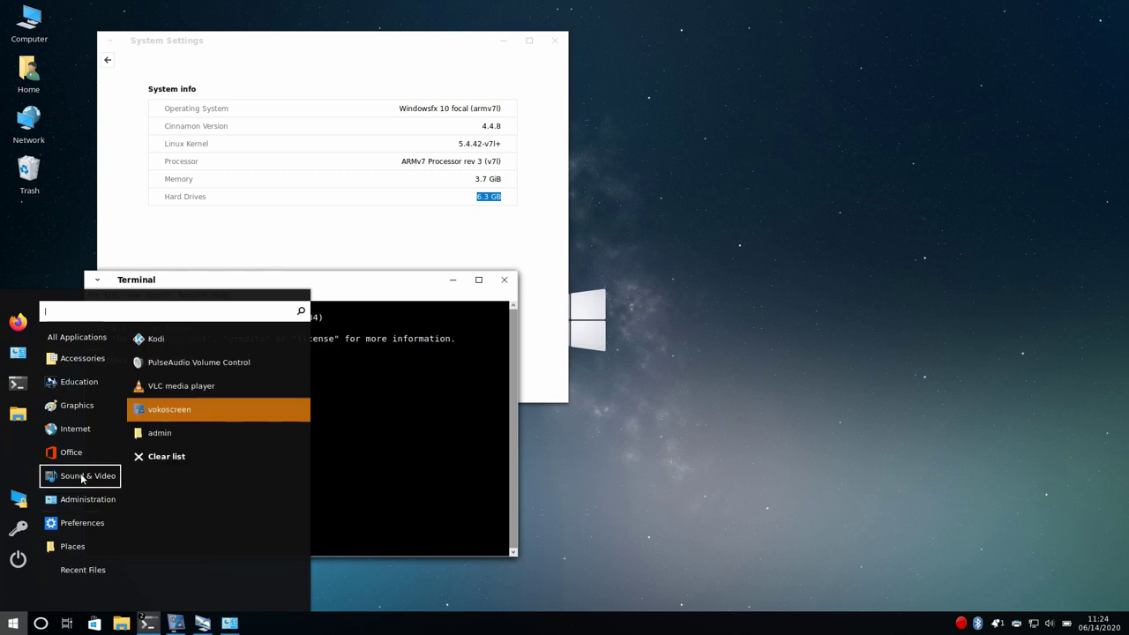
pyautogui.click(277, 487)
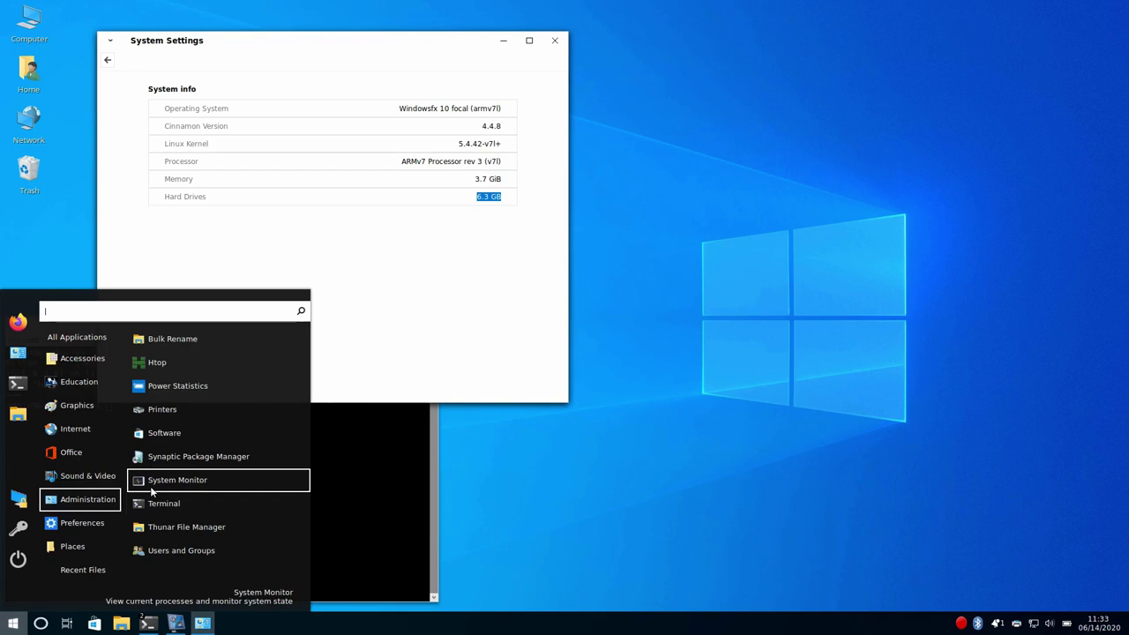
# - Launch System Monitor, check File Systems disk usage, and centre the window
pyautogui.click(151, 487)
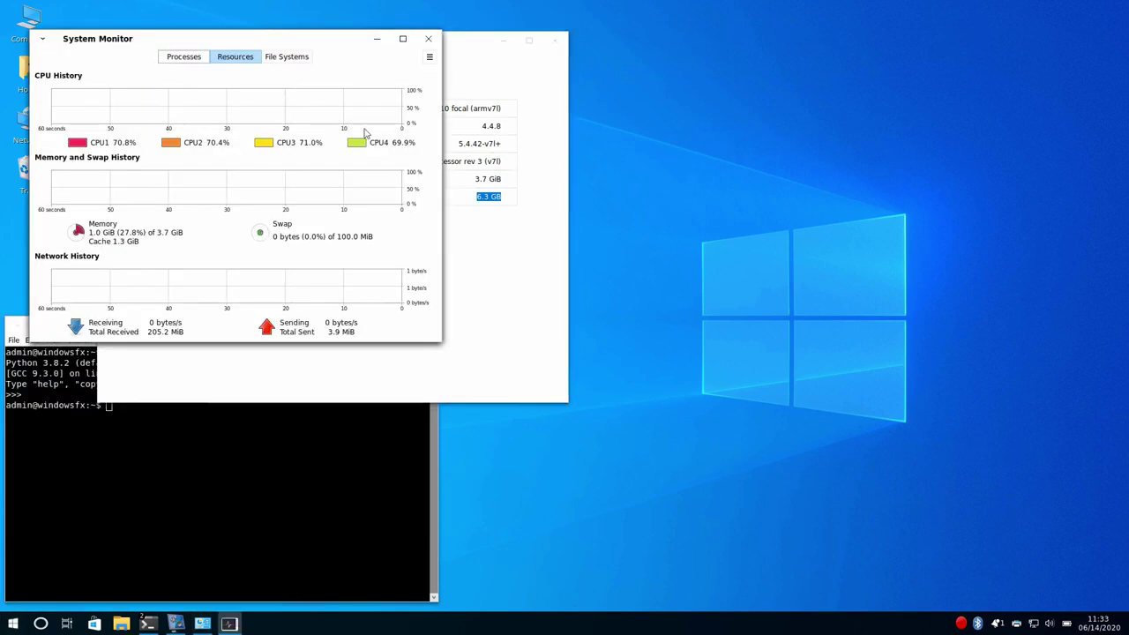
pyautogui.click(281, 56)
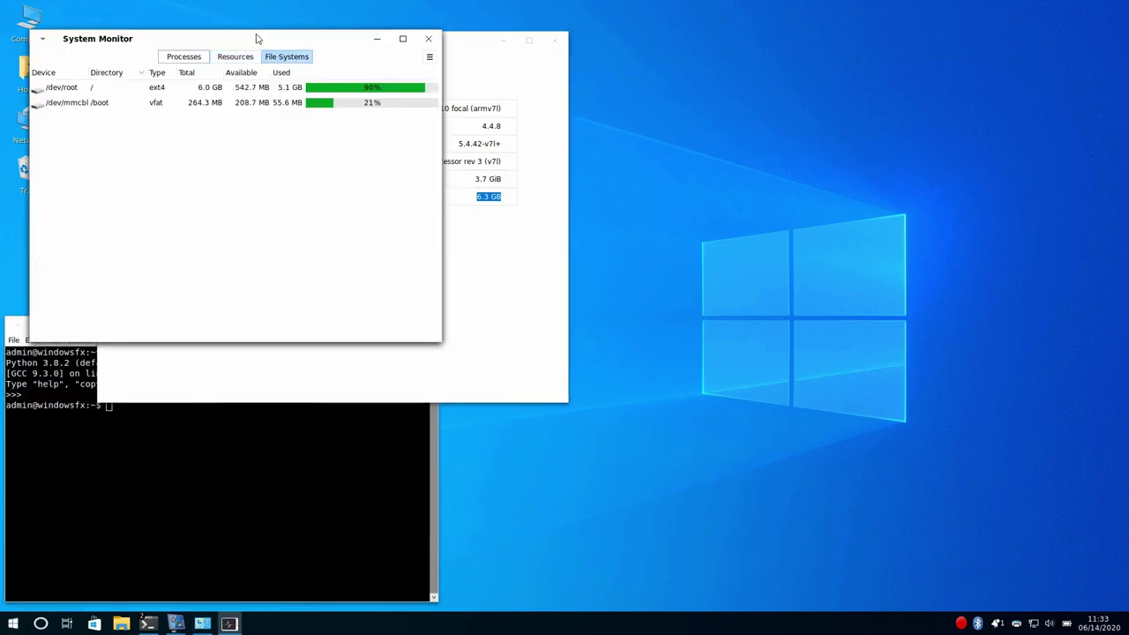
pyautogui.moveTo(255, 36); pyautogui.dragTo(477, 254)
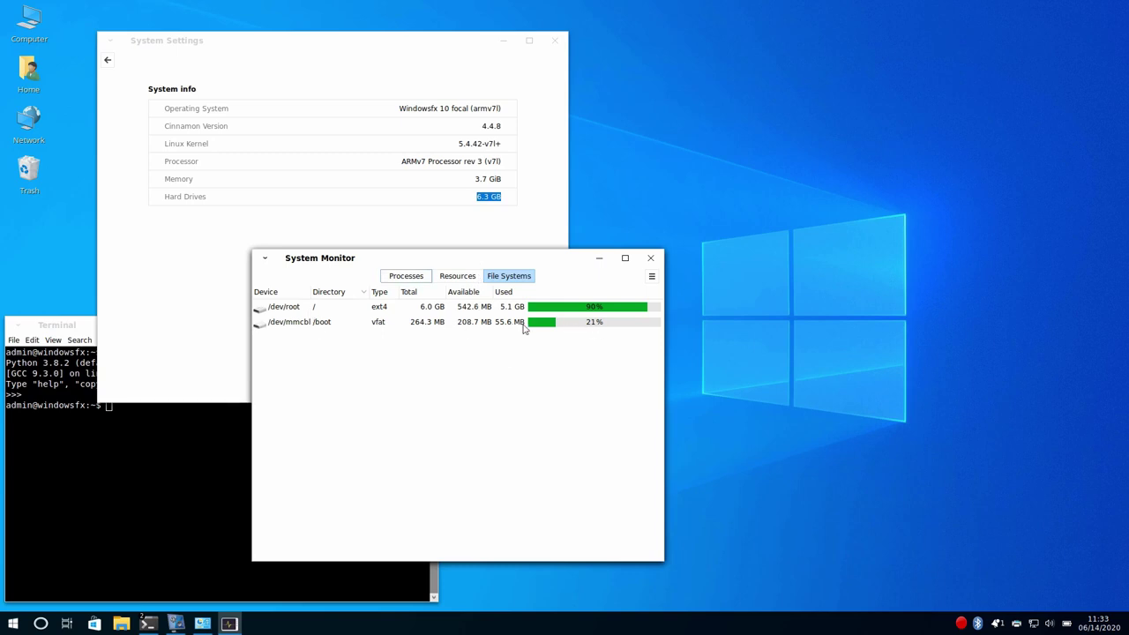
# - Browse the running process list, then view the CPU, memory and network graphs
pyautogui.click(434, 278)
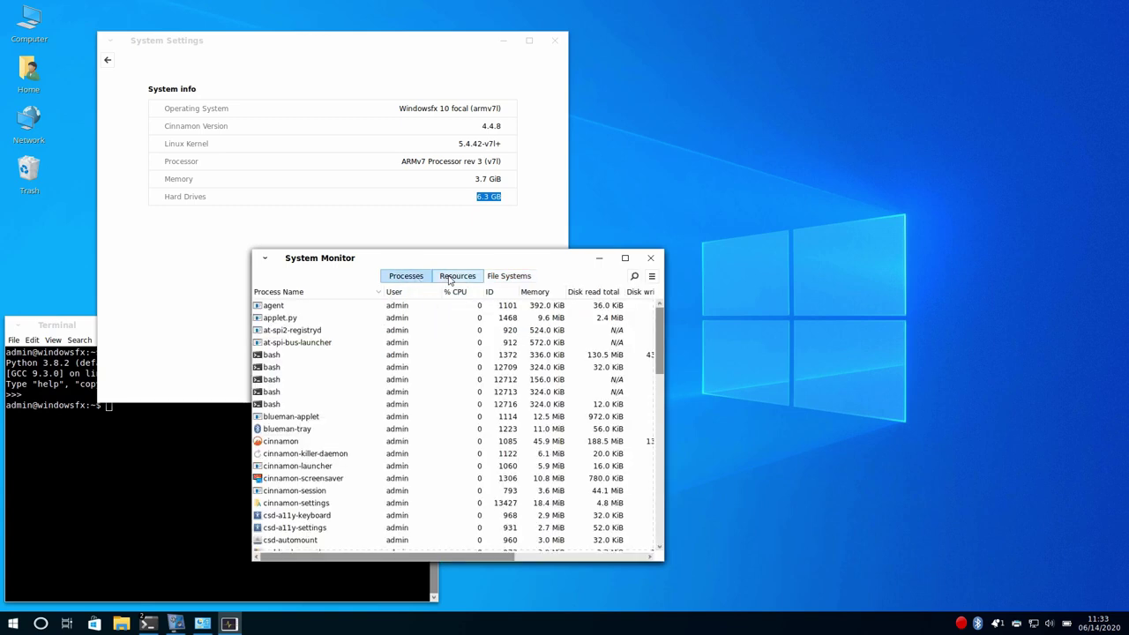
pyautogui.scroll(-10, 399, 437)
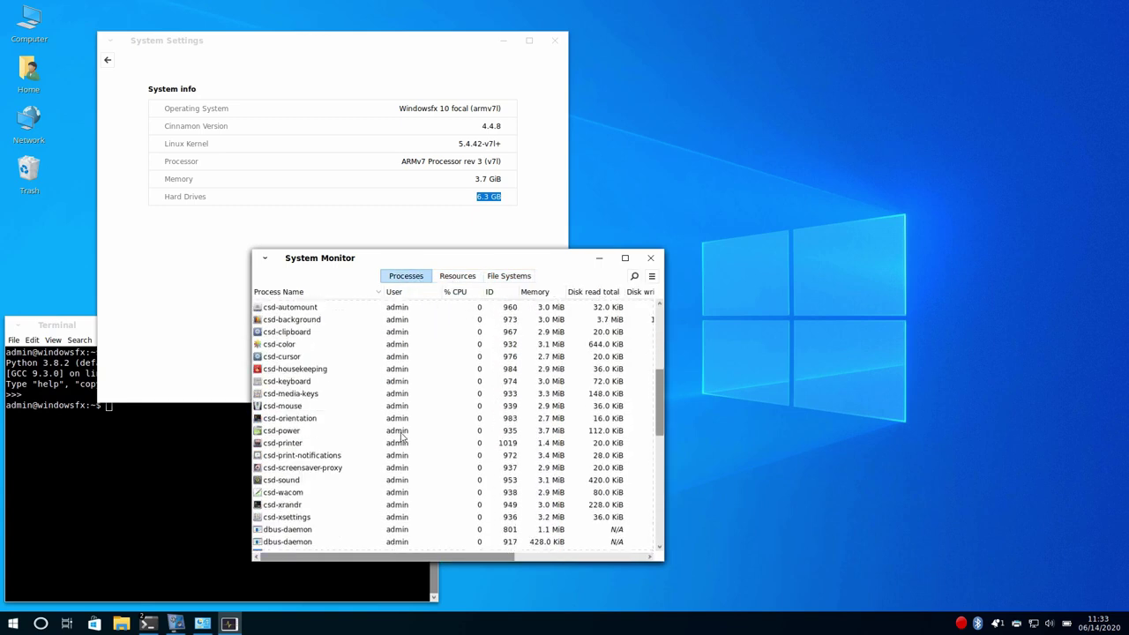
pyautogui.scroll(-5, 402, 432)
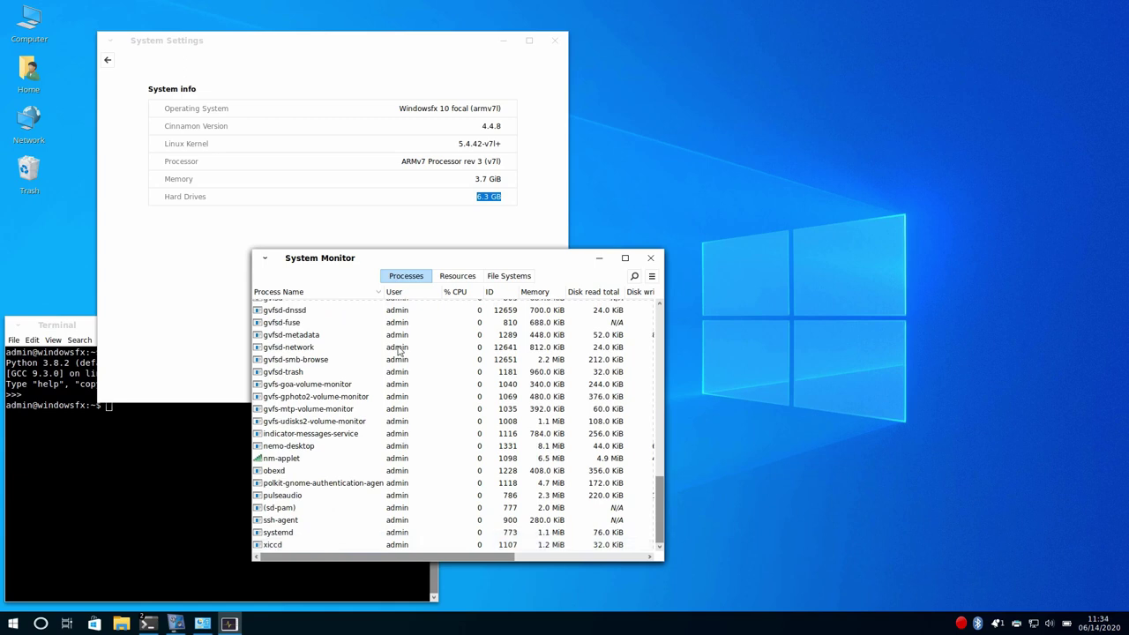
pyautogui.scroll(8, 406, 358)
pyautogui.scroll(6, 406, 357)
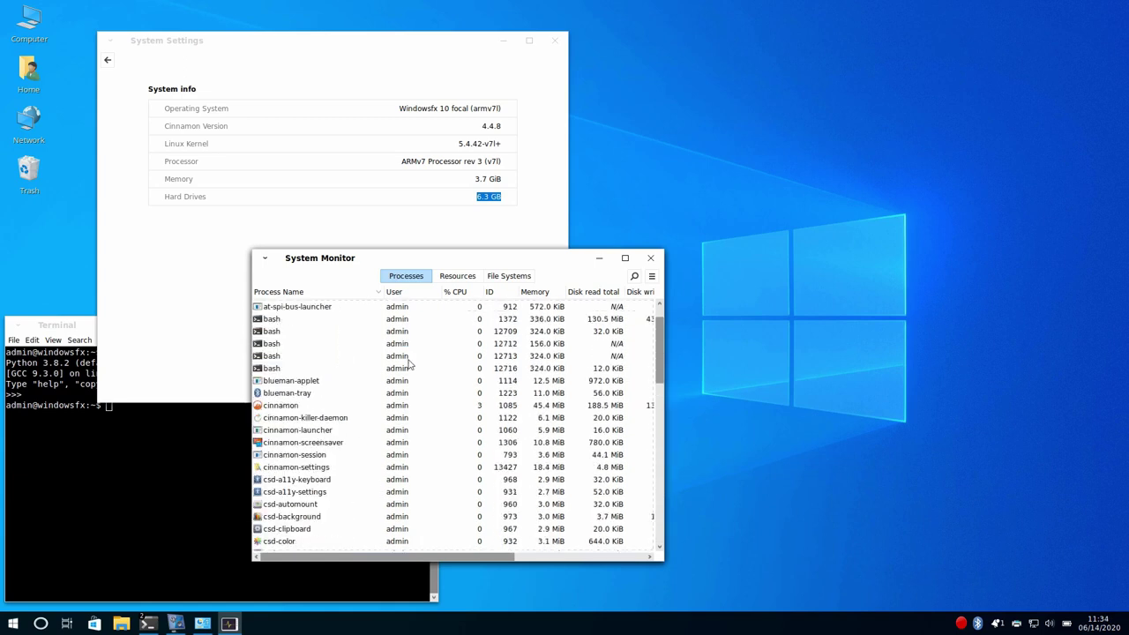
pyautogui.click(445, 278)
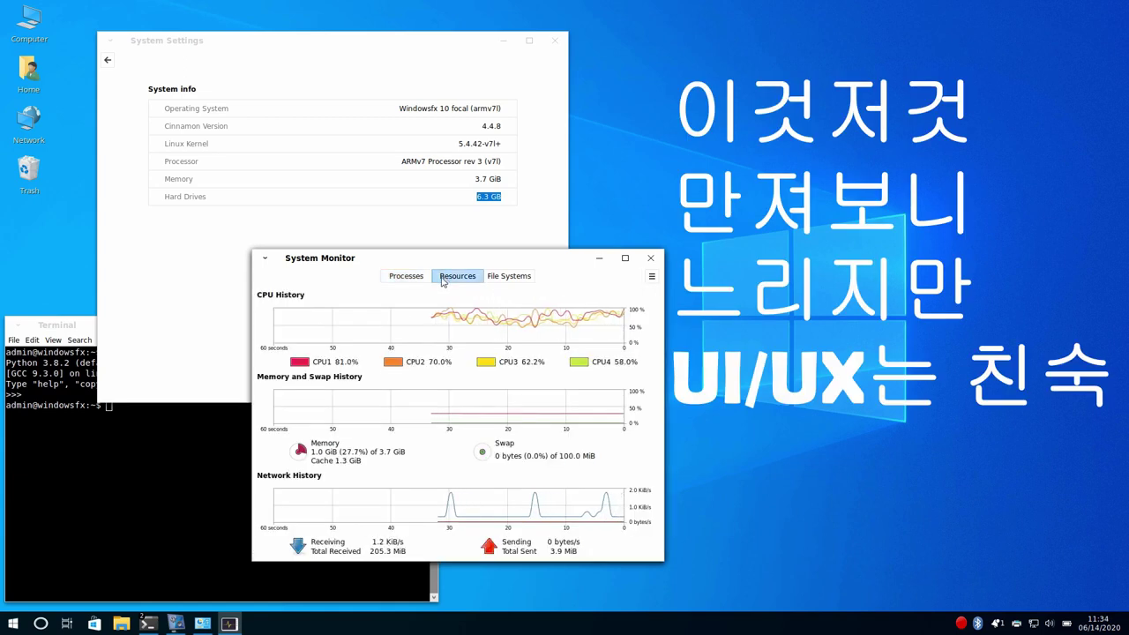